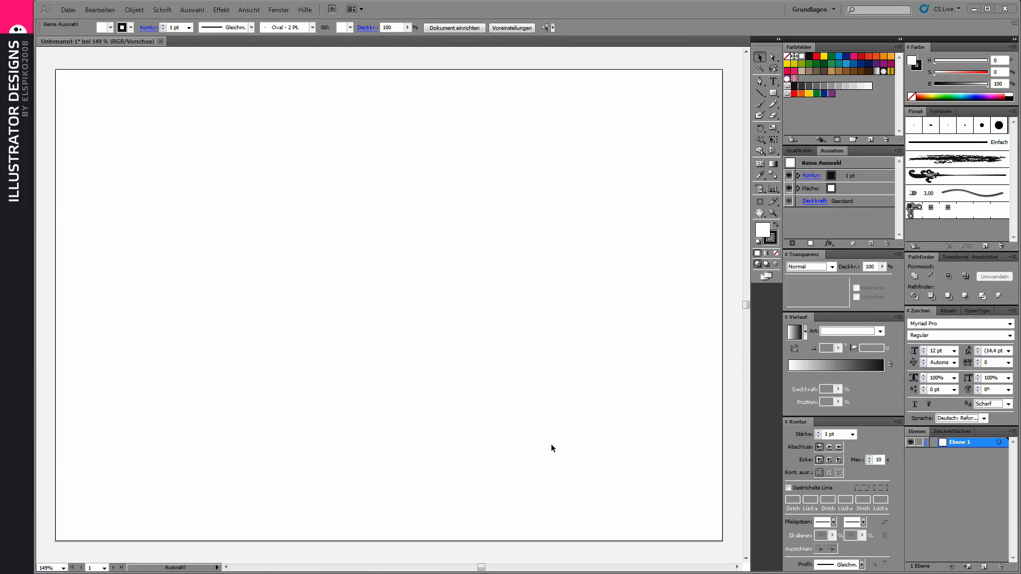
Draw a 6-sided polygon at the page centre and rotate it 90° so a point faces up
{"action": "left_click_drag", "start_coordinate": [773, 93], "coordinate": [805, 129]}
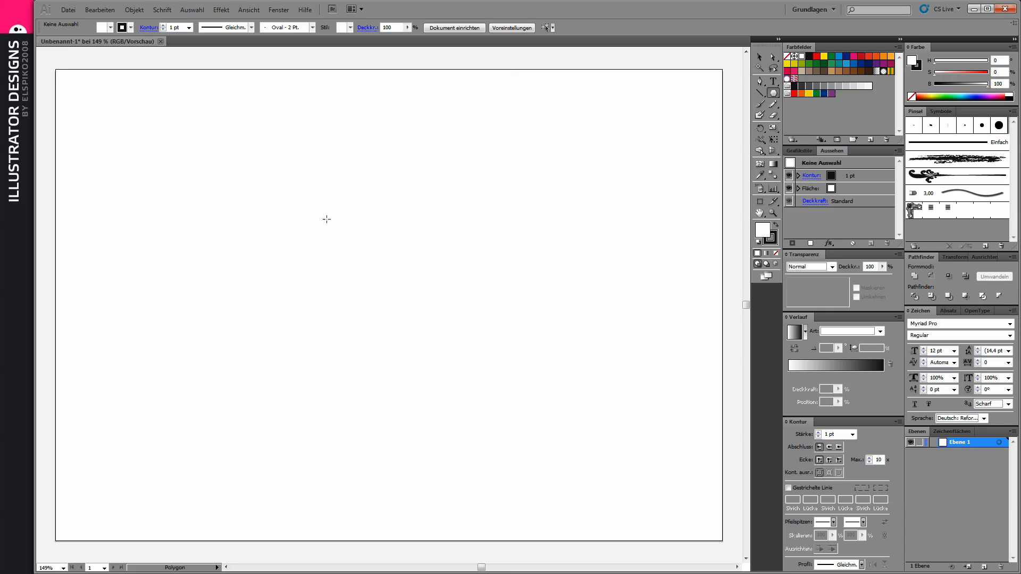
{"action": "left_click", "coordinate": [403, 287]}
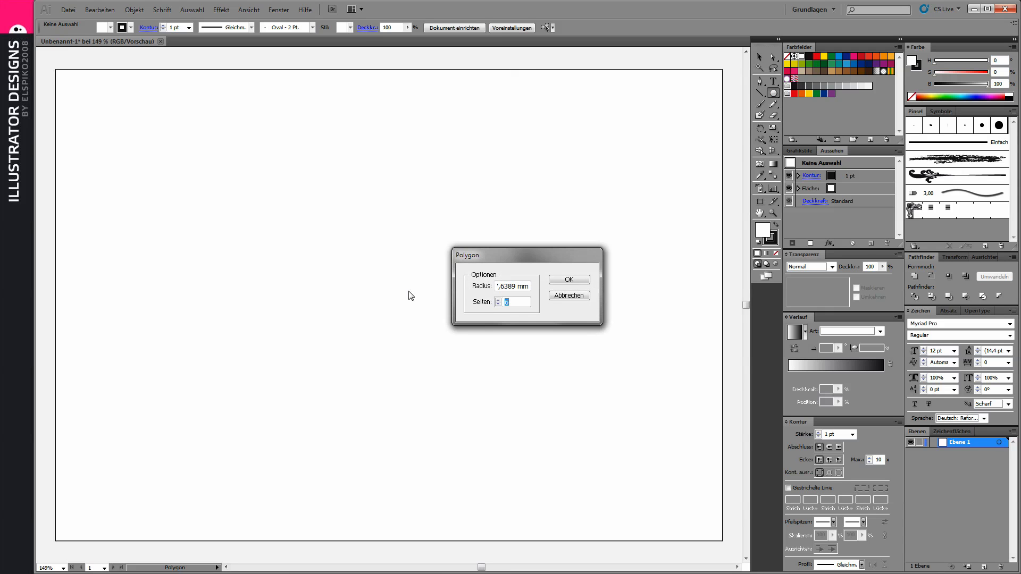
{"action": "left_click", "coordinate": [566, 283]}
{"action": "key", "text": "v"}
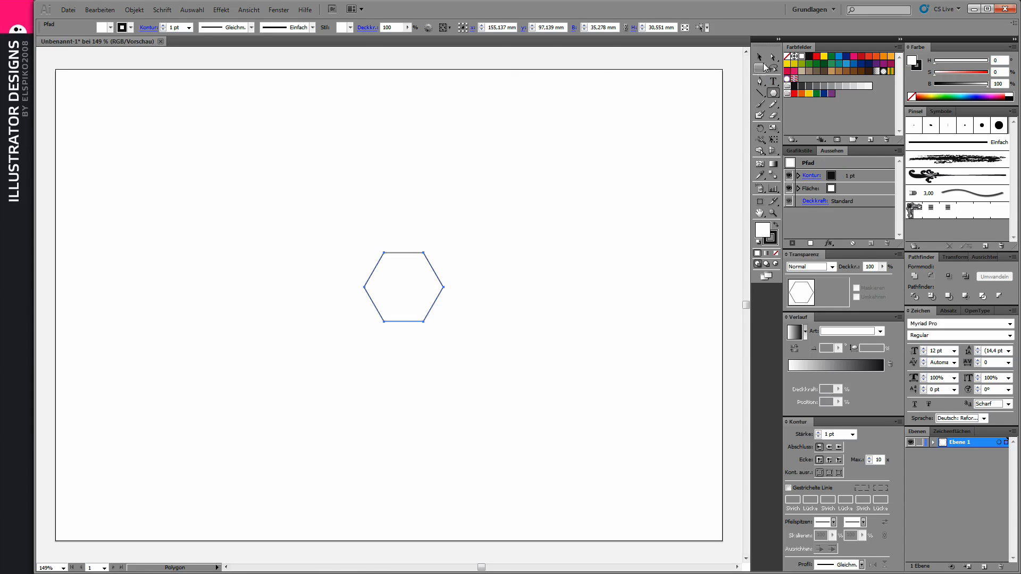
{"action": "left_click_drag", "start_coordinate": [445, 249], "coordinate": [451, 322]}
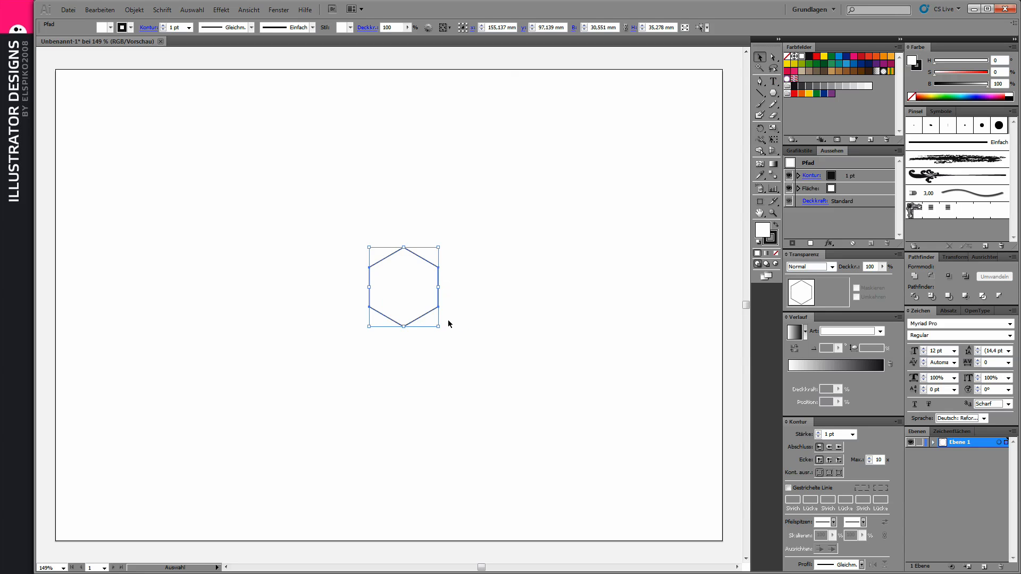
{"action": "left_click", "coordinate": [472, 293]}
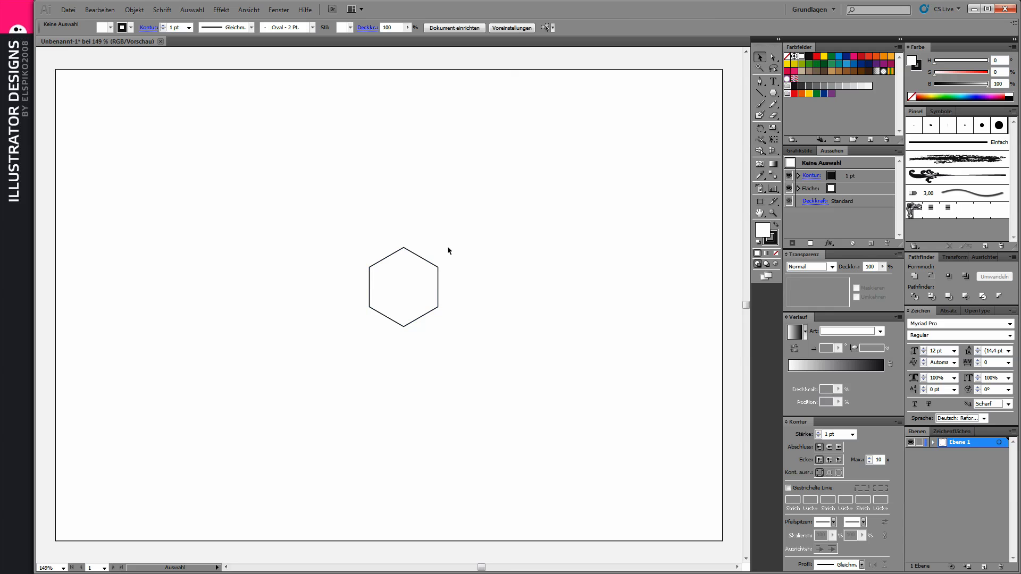
Draw a small circle at the hexagon's centre and set Fill to None on both shapes
{"action": "left_click_drag", "start_coordinate": [772, 96], "coordinate": [813, 116]}
{"action": "left_click_drag", "start_coordinate": [404, 287], "coordinate": [412, 295]}
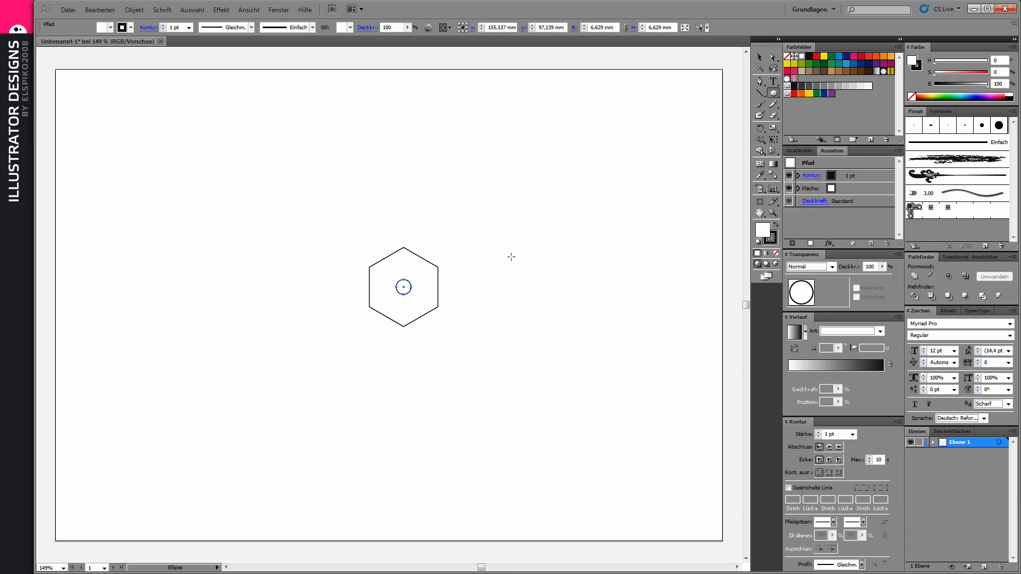
{"action": "left_click", "coordinate": [759, 57]}
{"action": "left_click_drag", "start_coordinate": [313, 215], "coordinate": [445, 355]}
{"action": "left_click", "coordinate": [911, 97]}
{"action": "left_click", "coordinate": [465, 172]}
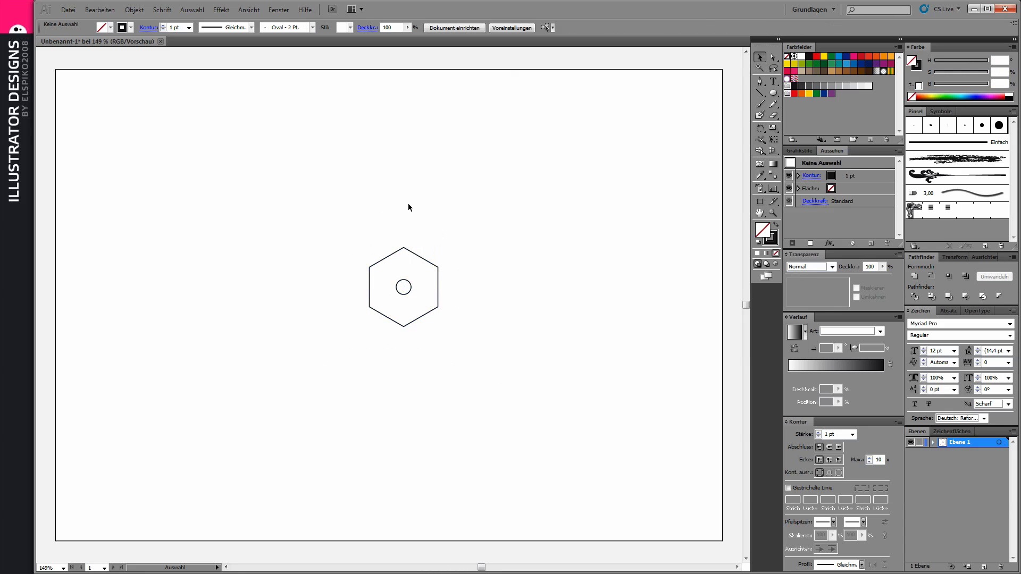
{"action": "left_click_drag", "start_coordinate": [332, 212], "coordinate": [466, 365]}
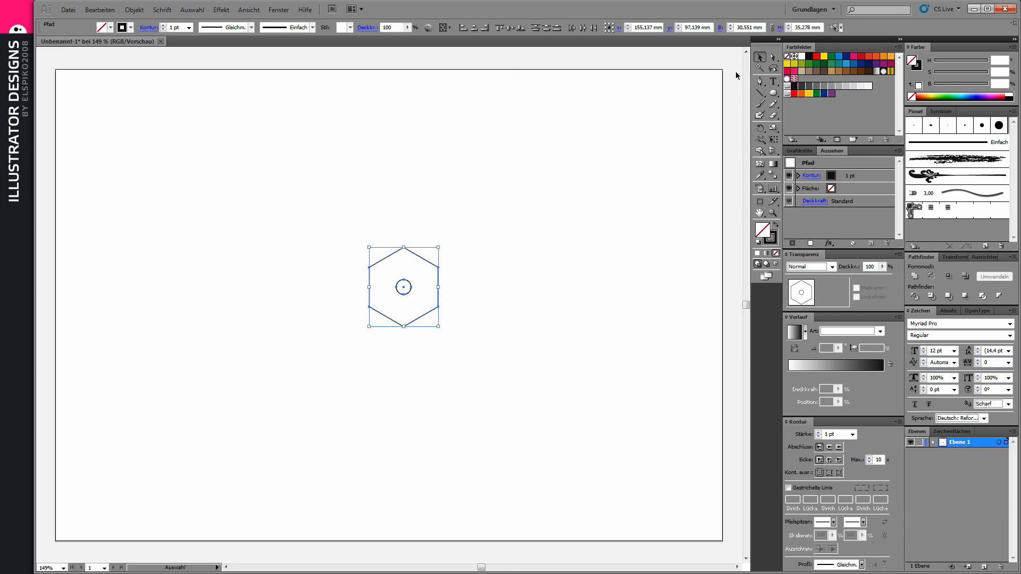
Scale the hexagon and circle up together about their centre
{"action": "left_click_drag", "start_coordinate": [438, 247], "coordinate": [520, 178]}
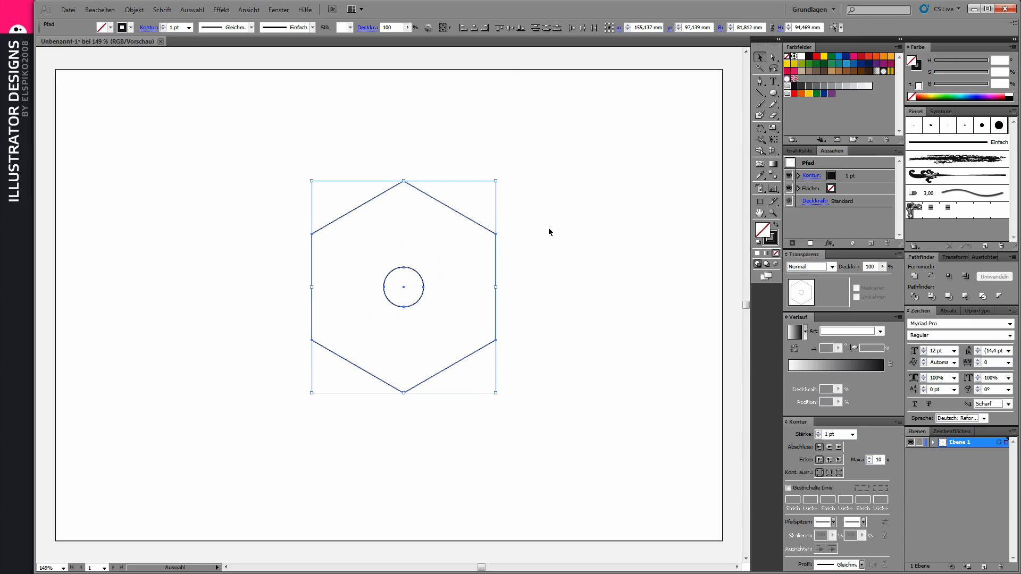
{"action": "left_click", "coordinate": [366, 155]}
{"action": "left_click", "coordinate": [427, 196]}
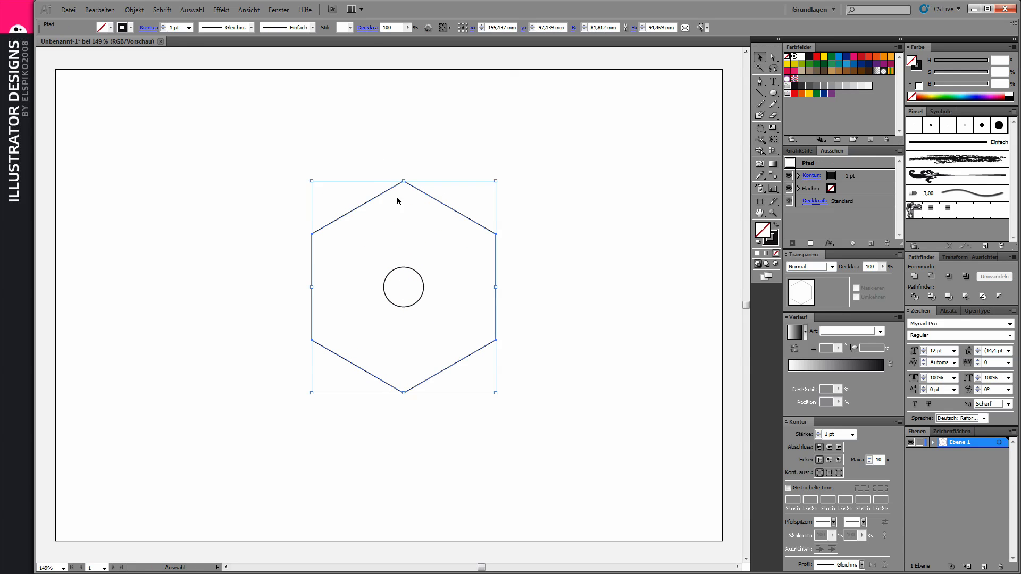
Apply the Round Corners effect to the hexagon with an 8 mm radius
{"action": "left_click", "coordinate": [225, 11]}
{"action": "mouse_move", "coordinate": [250, 121]}
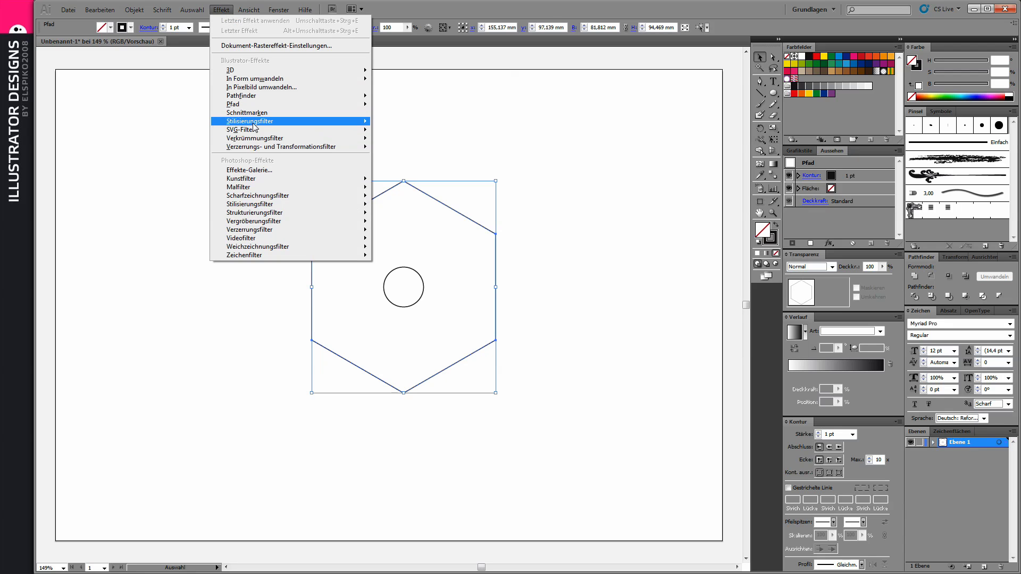
{"action": "left_click", "coordinate": [181, 123]}
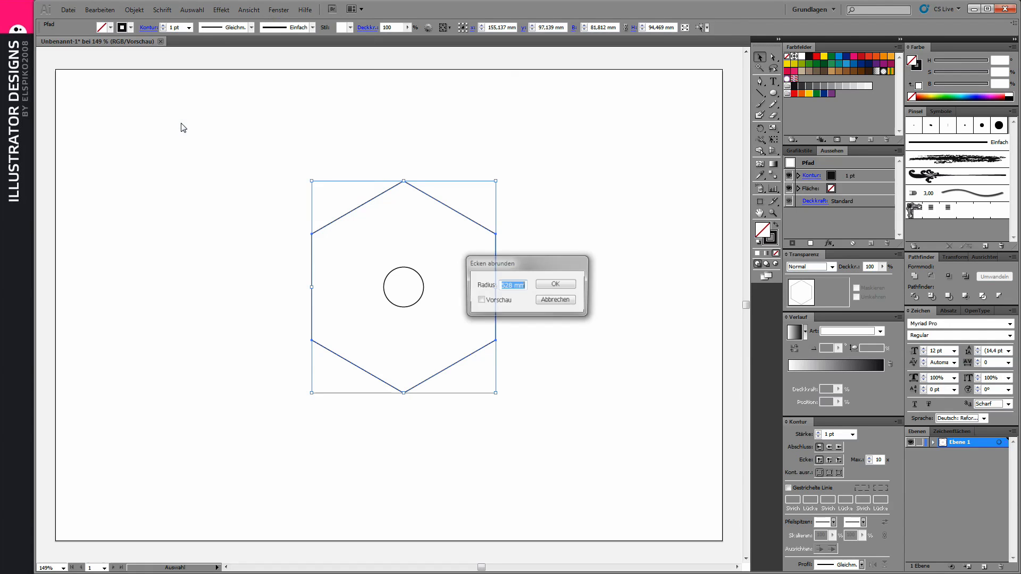
{"action": "left_click", "coordinate": [480, 300]}
{"action": "left_click_drag", "start_coordinate": [527, 263], "coordinate": [603, 262]}
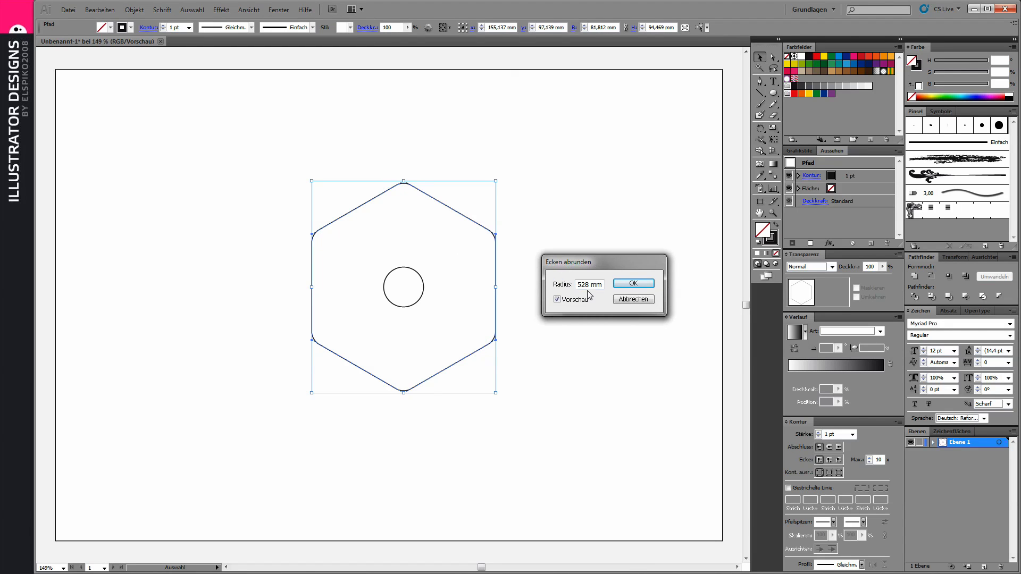
{"action": "double_click", "coordinate": [601, 285]}
{"action": "type", "text": "6"}
{"action": "key", "text": "Up"}
{"action": "key", "text": "Up"}
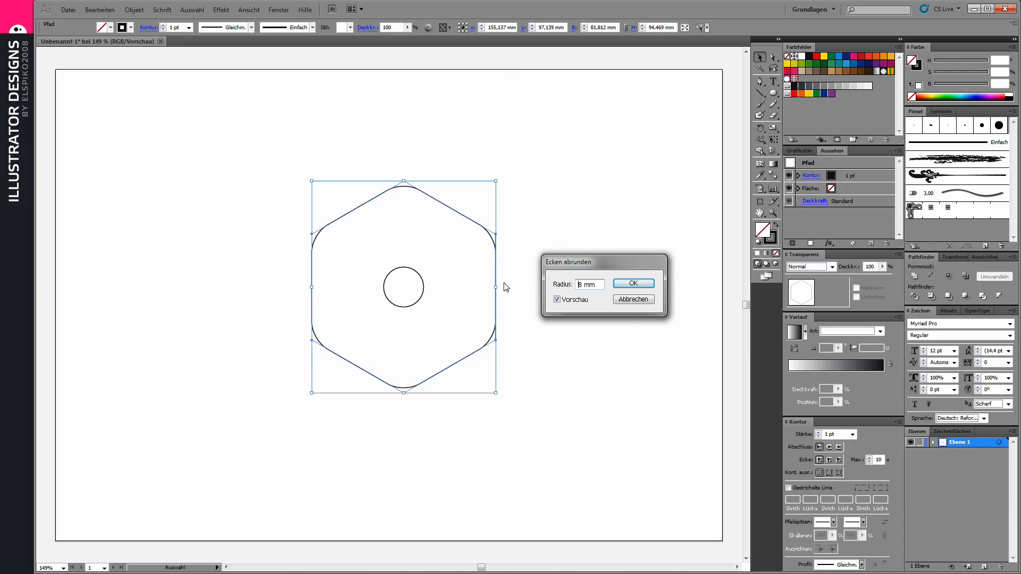
{"action": "left_click", "coordinate": [633, 283]}
{"action": "left_click", "coordinate": [579, 245]}
Expand the hexagon's appearance so the rounded corners become real path points
{"action": "left_click", "coordinate": [401, 189]}
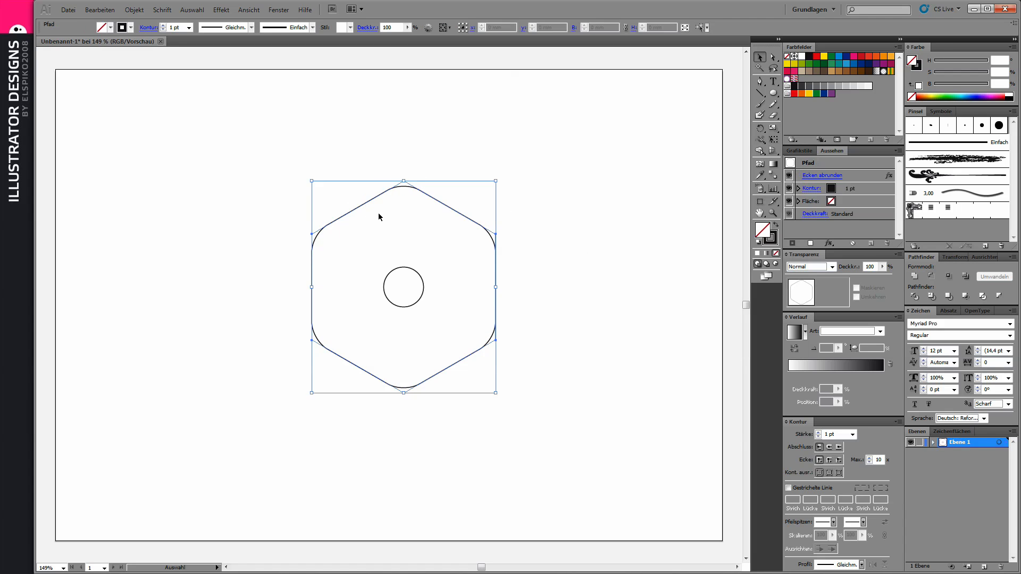
{"action": "left_click", "coordinate": [134, 10]}
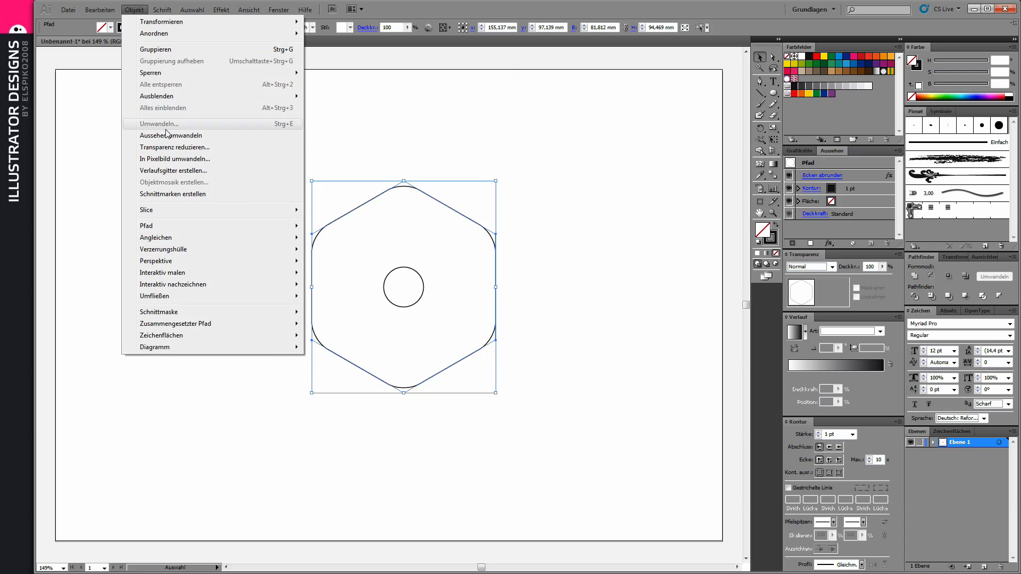
{"action": "left_click", "coordinate": [169, 135]}
{"action": "left_click", "coordinate": [202, 180]}
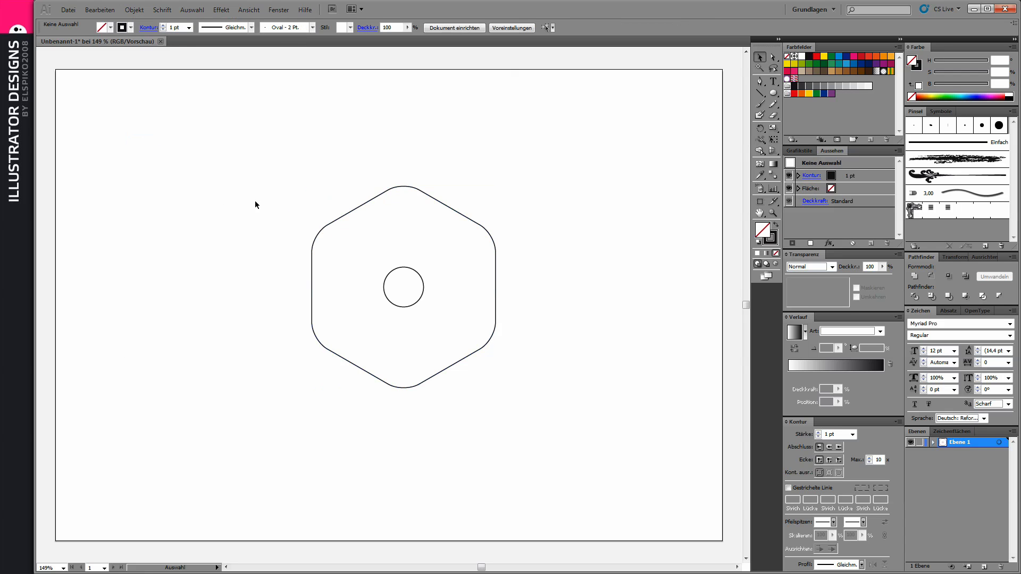
Draw a wide ellipse centred on the circle and select it with the hexagon
{"action": "left_click", "coordinate": [452, 209]}
{"action": "left_click", "coordinate": [569, 216]}
{"action": "left_click", "coordinate": [772, 94]}
{"action": "left_click_drag", "start_coordinate": [402, 287], "coordinate": [525, 236]}
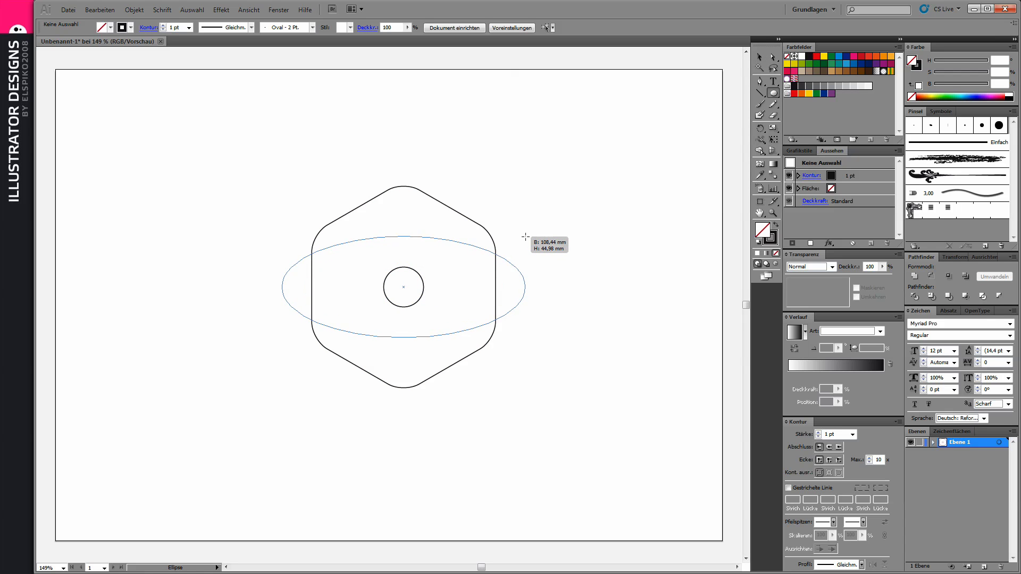
{"action": "left_click_drag", "start_coordinate": [525, 236], "coordinate": [525, 237]}
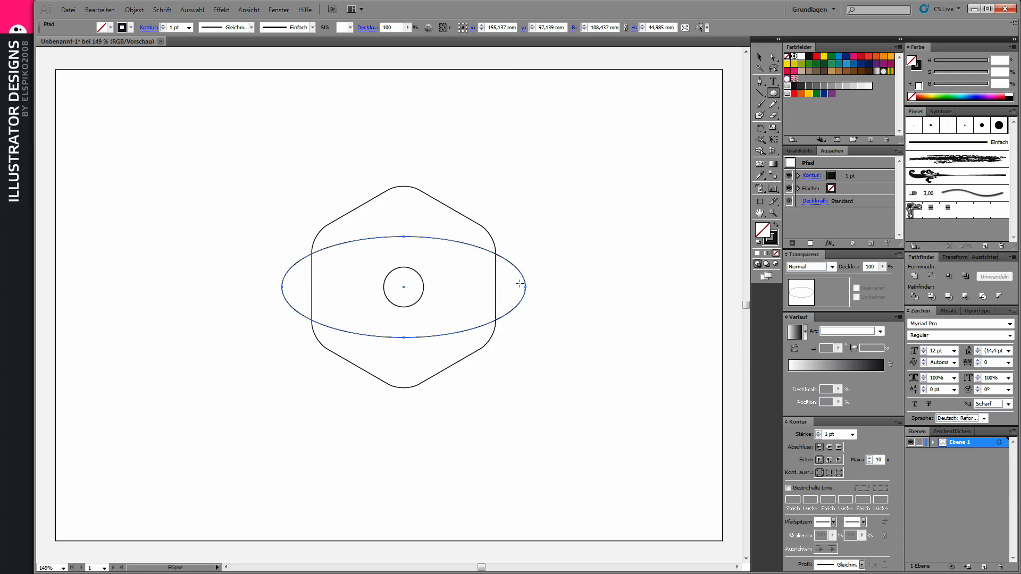
{"action": "left_click", "coordinate": [759, 57]}
{"action": "left_click_drag", "start_coordinate": [547, 183], "coordinate": [484, 361]}
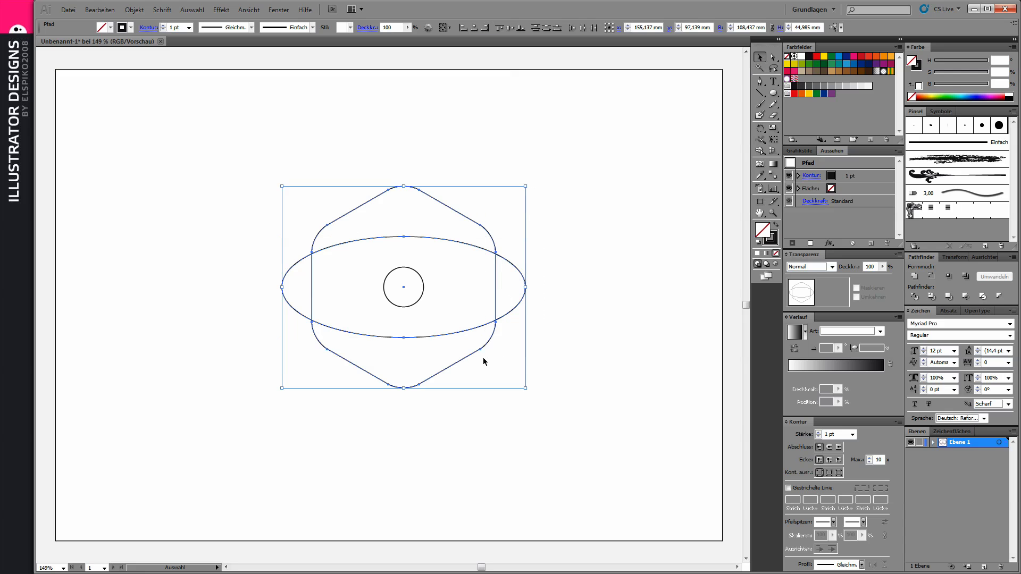
Divide the shapes with Pathfinder and delete every piece except the top cap
{"action": "left_click", "coordinate": [913, 296]}
{"action": "left_click", "coordinate": [559, 263]}
{"action": "left_click_drag", "start_coordinate": [547, 256], "coordinate": [512, 318]}
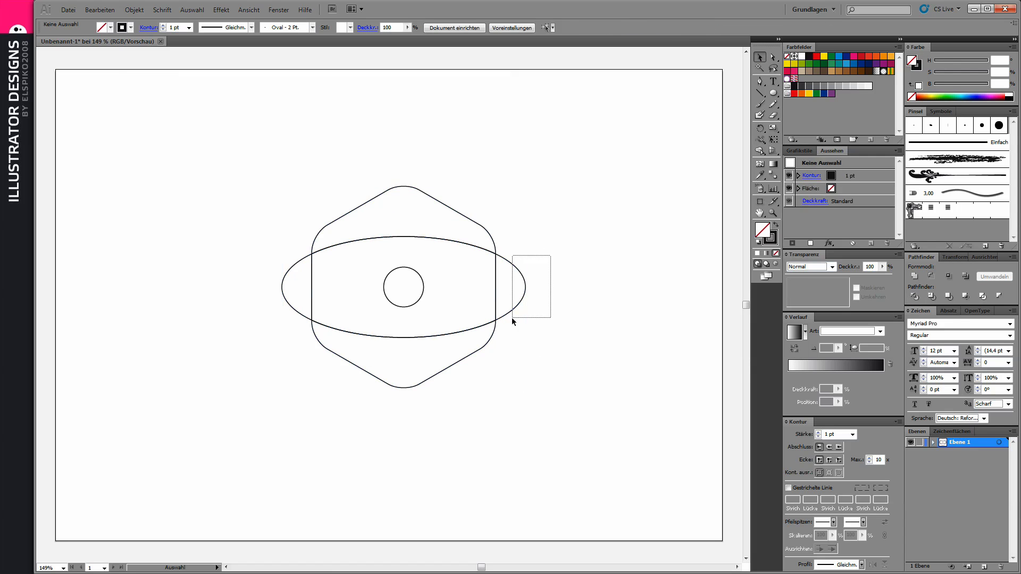
{"action": "left_click", "coordinate": [774, 57]}
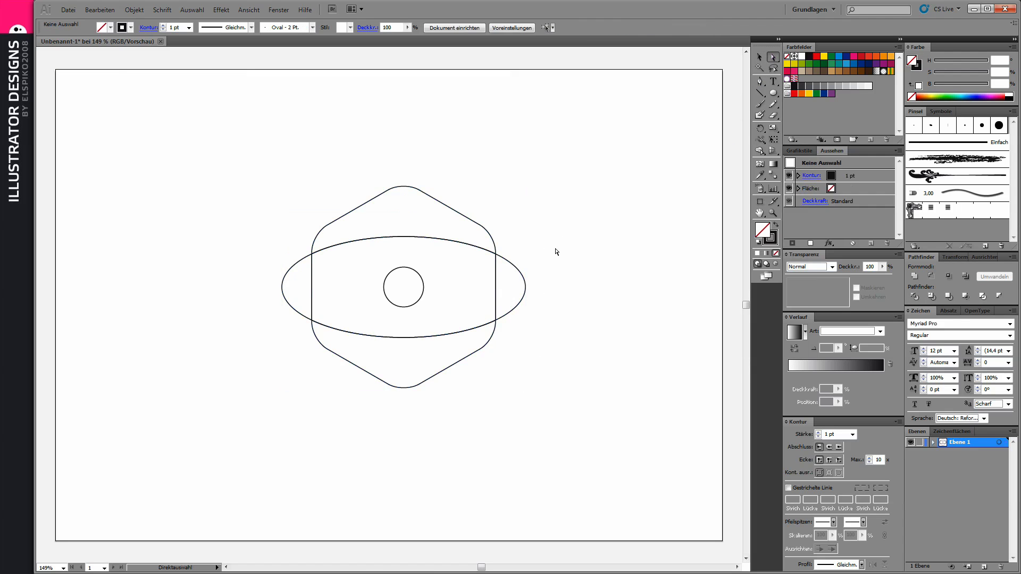
{"action": "left_click_drag", "start_coordinate": [560, 242], "coordinate": [519, 326]}
{"action": "key", "text": "Delete"}
{"action": "mouse_move", "coordinate": [272, 287]}
{"action": "left_mouse_down"}
{"action": "mouse_move", "coordinate": [292, 326]}
{"action": "mouse_move", "coordinate": [331, 357]}
{"action": "left_mouse_up"}
{"action": "key", "text": "Delete"}
{"action": "left_click", "coordinate": [759, 57]}
Make a rotated copy of the top cap around the circle's centre
{"action": "left_click_drag", "start_coordinate": [298, 147], "coordinate": [512, 259]}
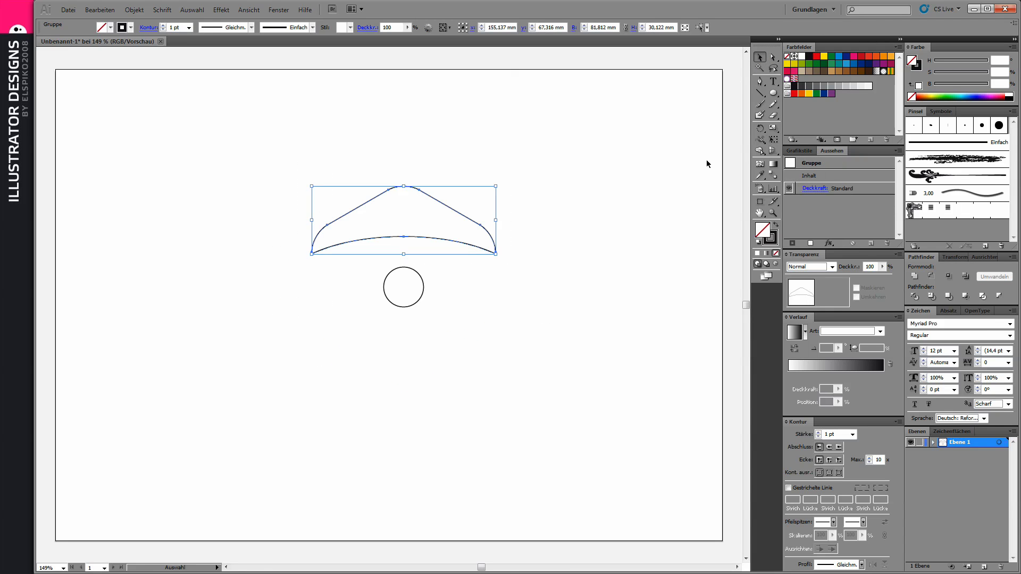
{"action": "left_click", "coordinate": [760, 128]}
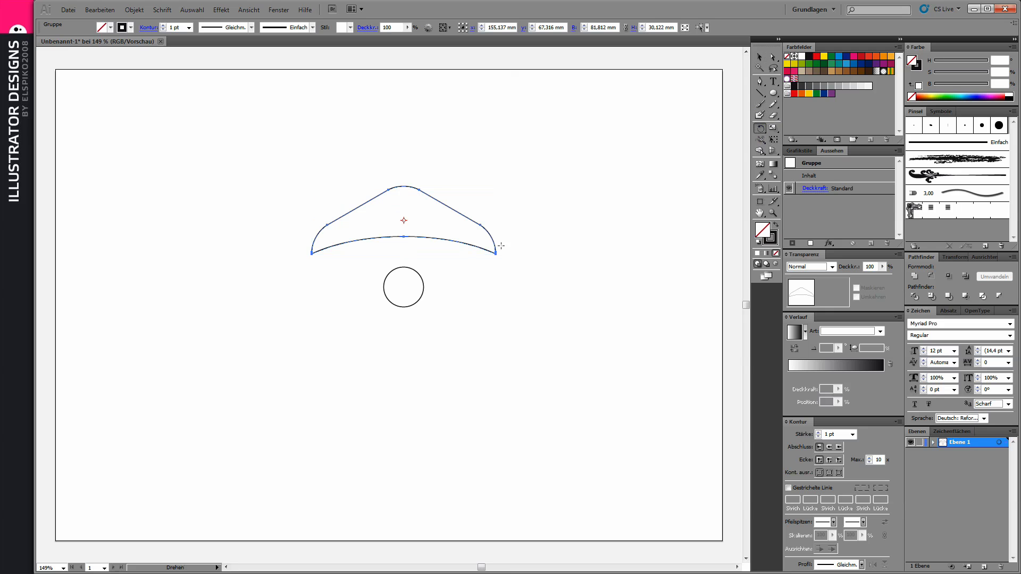
{"action": "left_click", "coordinate": [403, 287], "text": "alt"}
{"action": "type", "text": "60"}
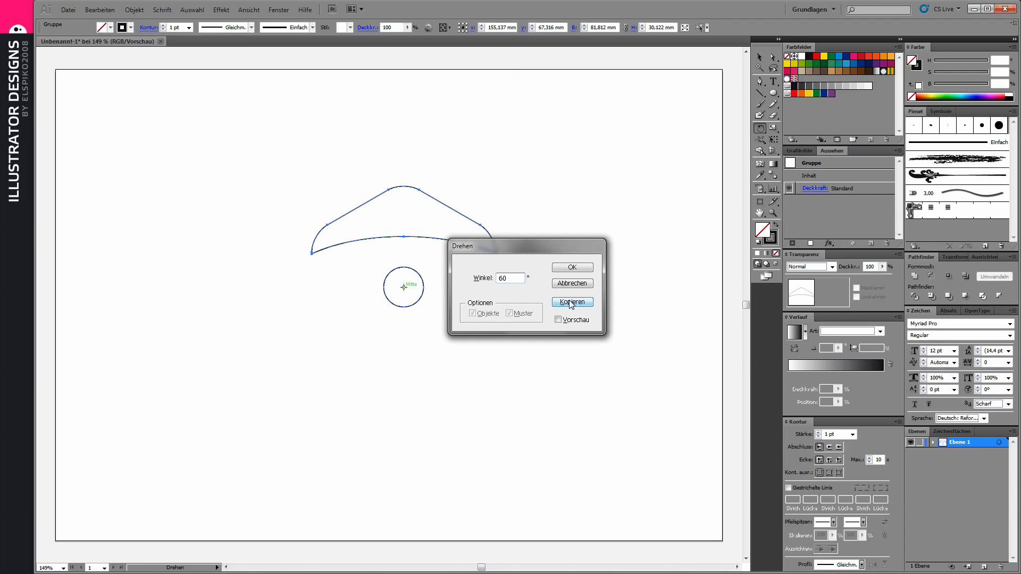
{"action": "left_click", "coordinate": [571, 302]}
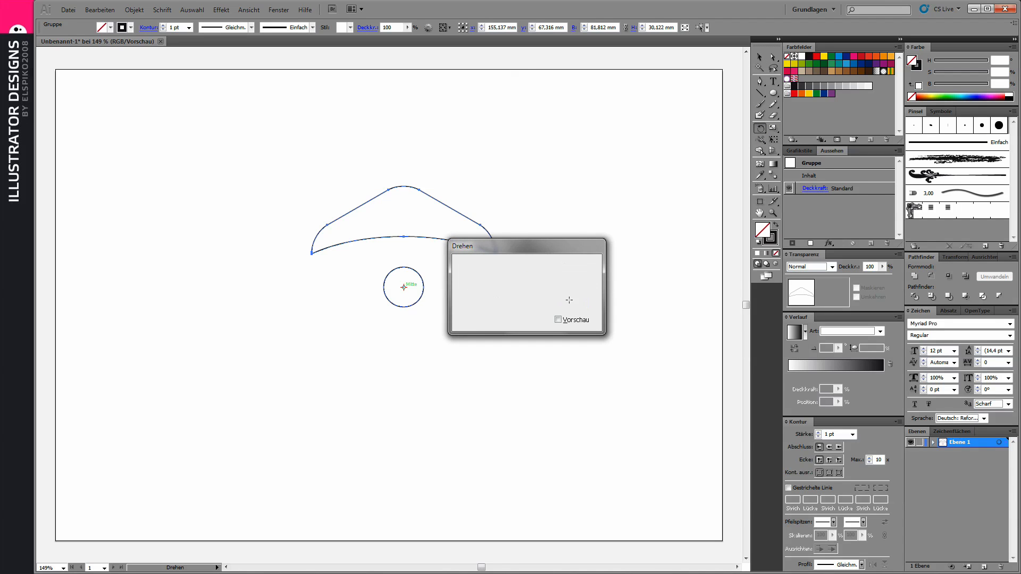
Unite the two crossing arcs with Pathfinder and delete the upper arc segments
{"action": "left_click", "coordinate": [759, 57]}
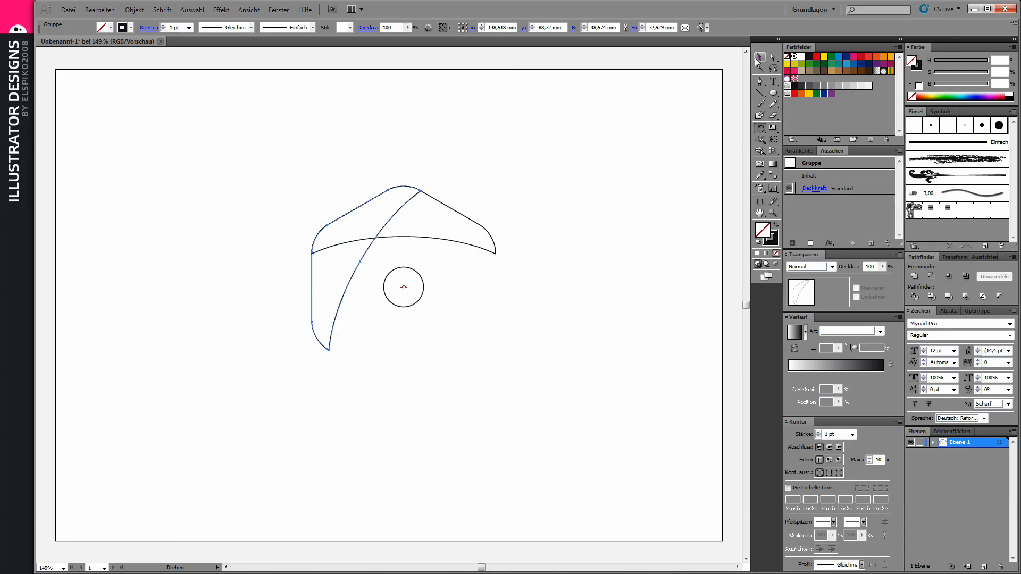
{"action": "left_click_drag", "start_coordinate": [257, 179], "coordinate": [410, 243]}
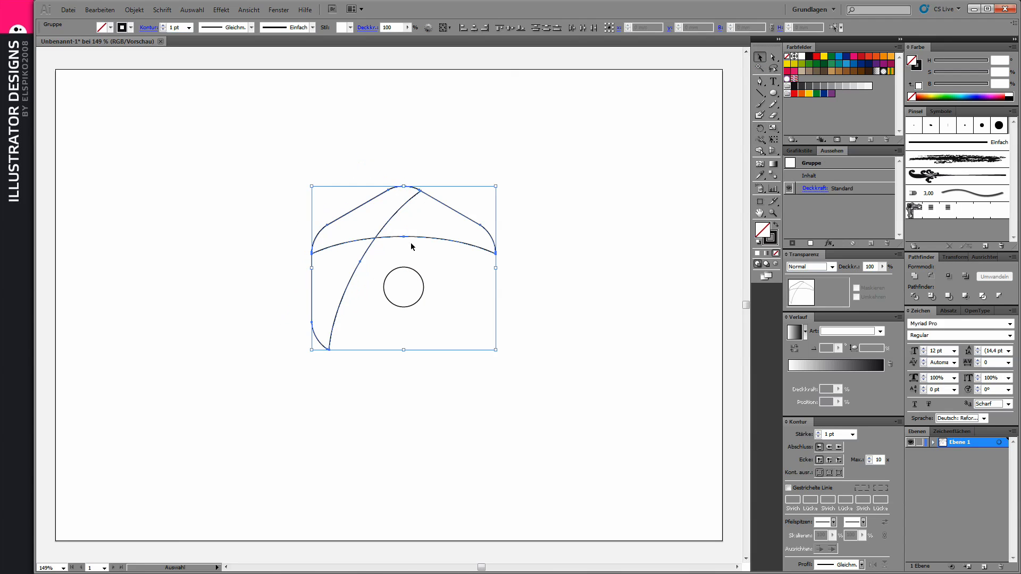
{"action": "left_click", "coordinate": [916, 296]}
{"action": "left_click", "coordinate": [374, 214]}
{"action": "mouse_move", "coordinate": [336, 206]}
{"action": "left_mouse_down"}
{"action": "mouse_move", "coordinate": [346, 175]}
{"action": "mouse_move", "coordinate": [479, 218]}
{"action": "left_mouse_up"}
{"action": "left_click", "coordinate": [343, 170]}
{"action": "left_click", "coordinate": [773, 57]}
{"action": "key", "text": "Delete"}
{"action": "key", "text": "Delete"}
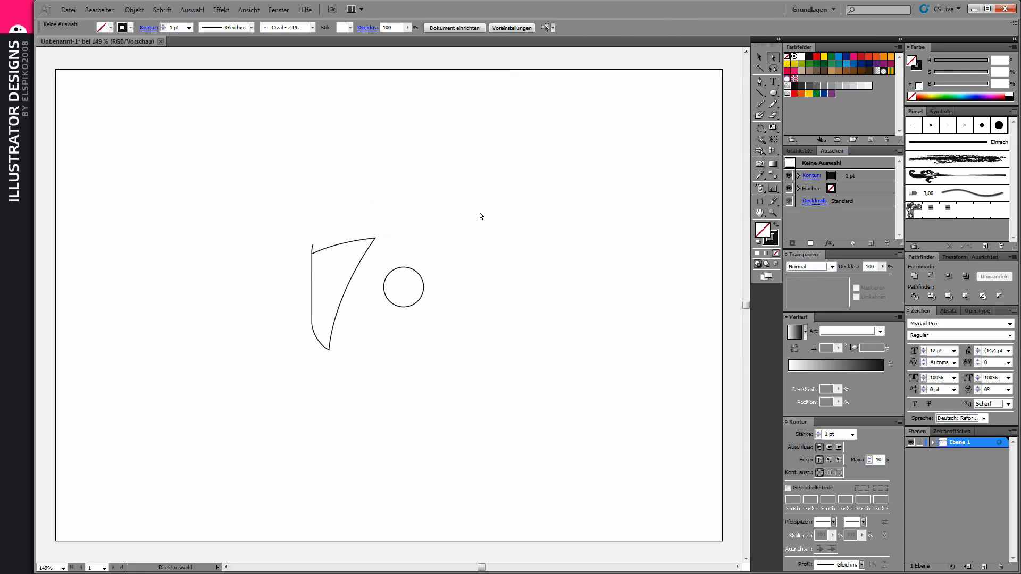
Close the blade outline by snapping the loose endpoint, removing the left segment and joining it
{"action": "left_click_drag", "start_coordinate": [255, 199], "coordinate": [447, 365]}
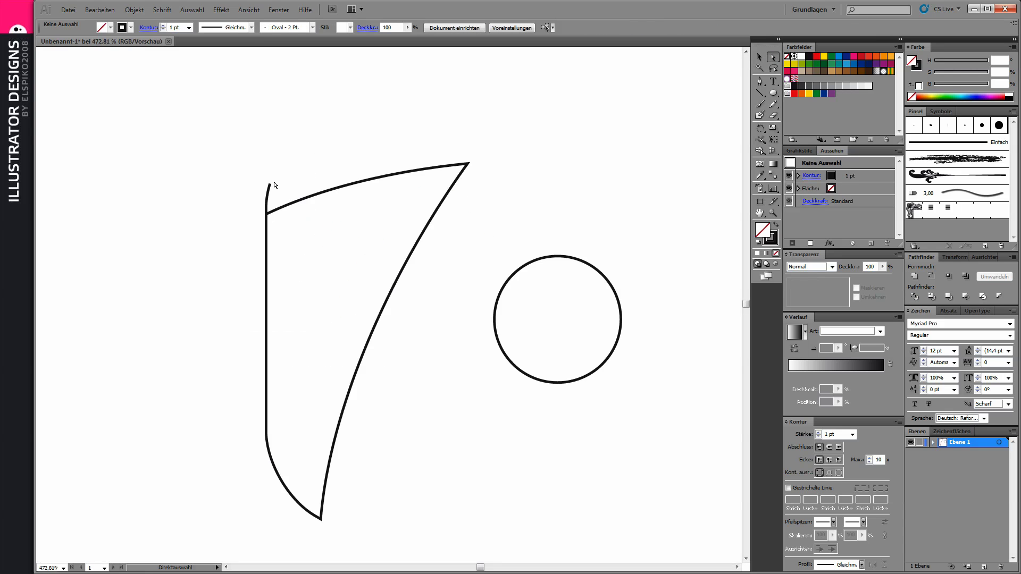
{"action": "left_click", "coordinate": [274, 187]}
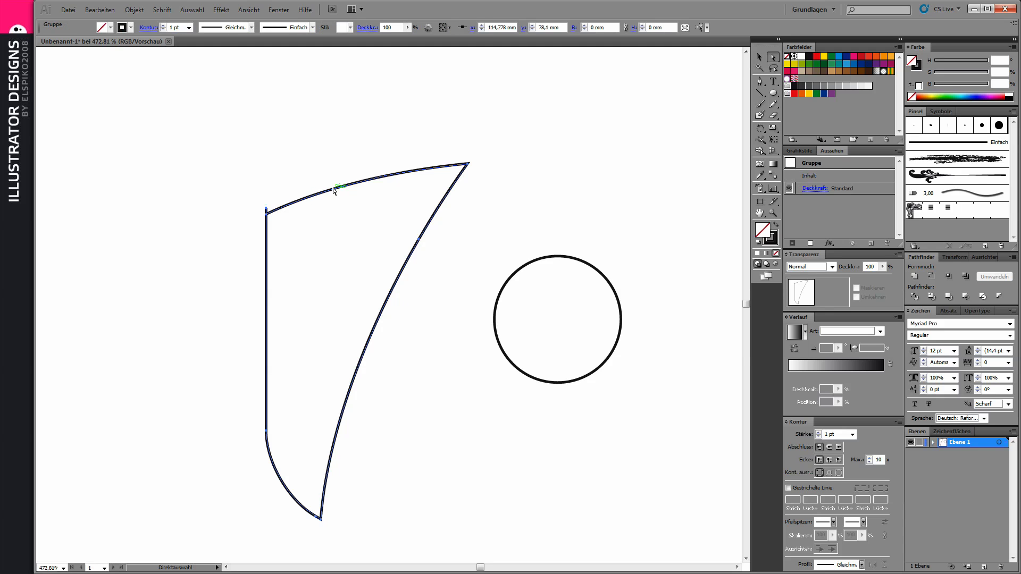
{"action": "left_click_drag", "start_coordinate": [270, 184], "coordinate": [266, 213]}
{"action": "left_click", "coordinate": [266, 213]}
{"action": "key", "text": "Delete"}
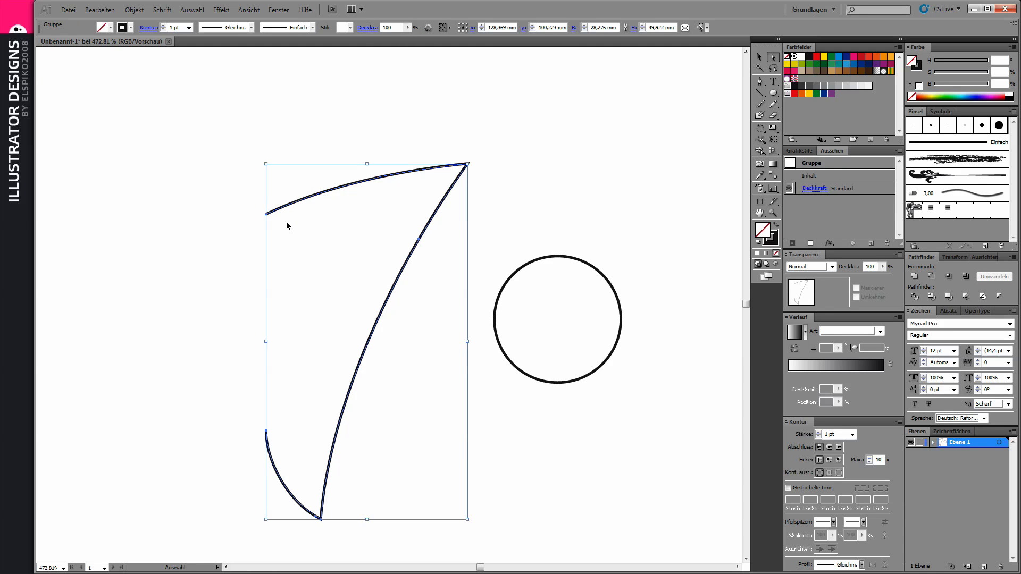
{"action": "key", "text": "ctrl+z"}
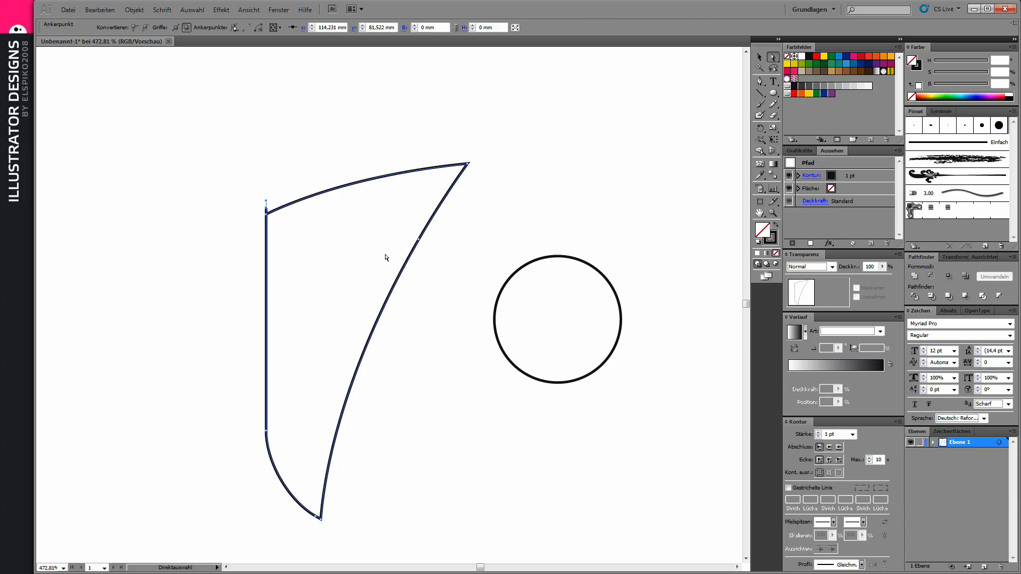
{"action": "key", "text": "Delete"}
{"action": "key", "text": "ctrl+j"}
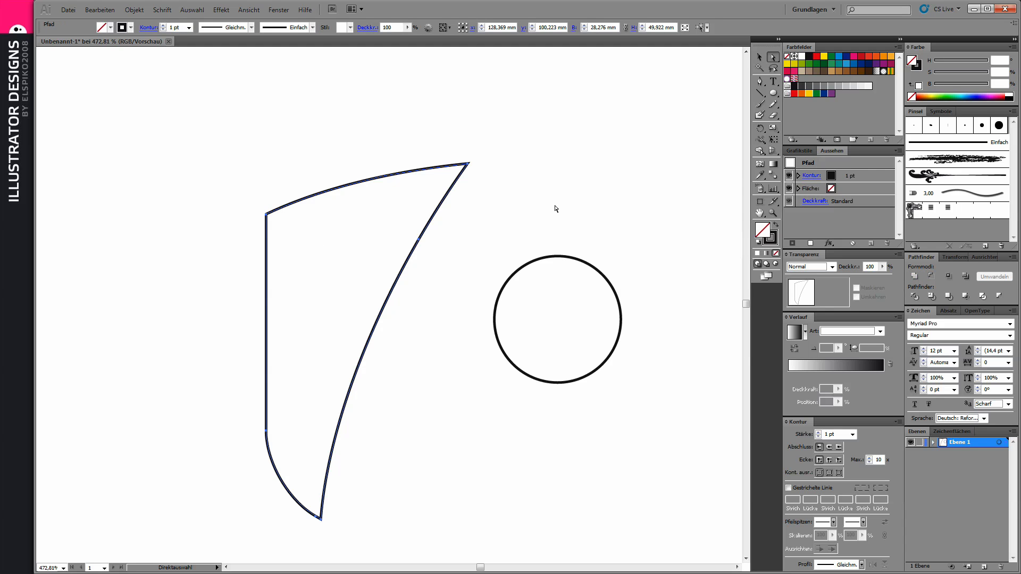
{"action": "left_click", "coordinate": [520, 176]}
Rotate-copy the blade 60° around the circle centre and repeat until six blades exist
{"action": "key", "text": "z"}
{"action": "left_click", "coordinate": [399, 298], "text": "alt"}
{"action": "key", "text": "a"}
{"action": "left_click_drag", "start_coordinate": [276, 220], "coordinate": [404, 469]}
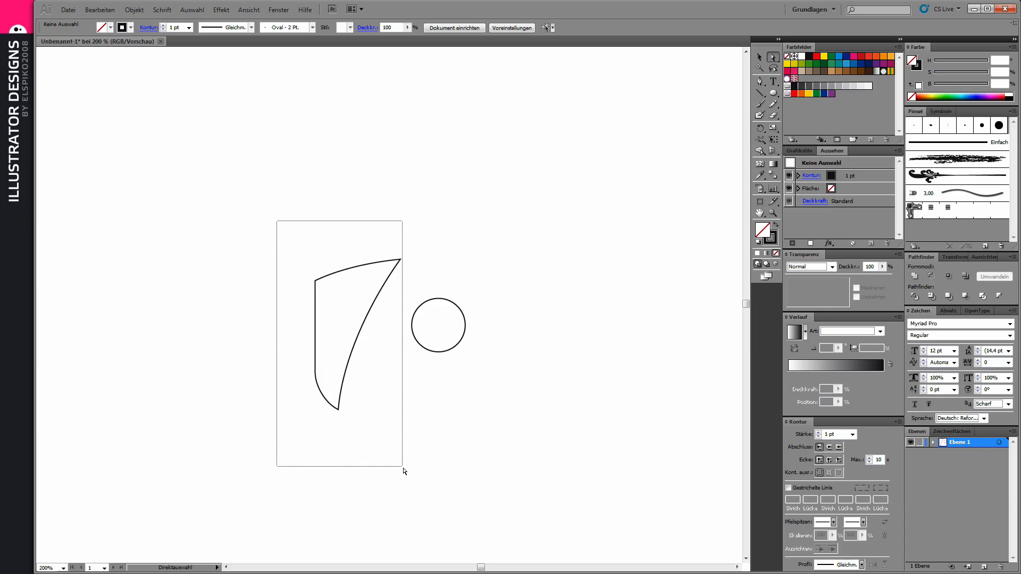
{"action": "left_click", "coordinate": [760, 128]}
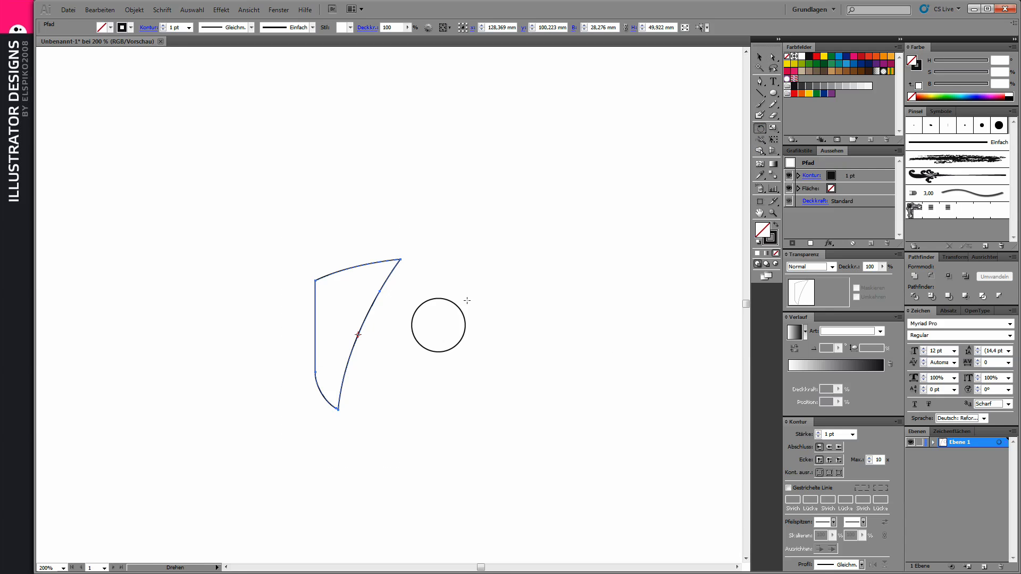
{"action": "left_click", "coordinate": [438, 326], "text": "alt"}
{"action": "left_click", "coordinate": [563, 301]}
{"action": "key", "text": "ctrl+d"}
{"action": "key", "text": "ctrl+d"}
{"action": "key", "text": "ctrl+d"}
{"action": "key", "text": "ctrl+d"}
{"action": "left_click", "coordinate": [753, 63]}
{"action": "left_click", "coordinate": [623, 178]}
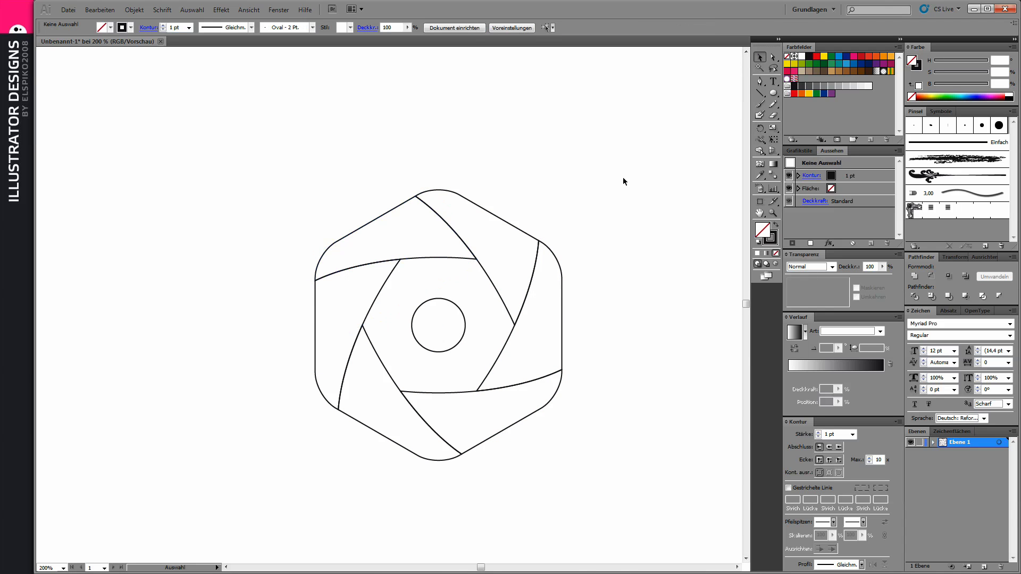
Give the upper-left blade a blue fill and no outline
{"action": "left_click", "coordinate": [392, 210]}
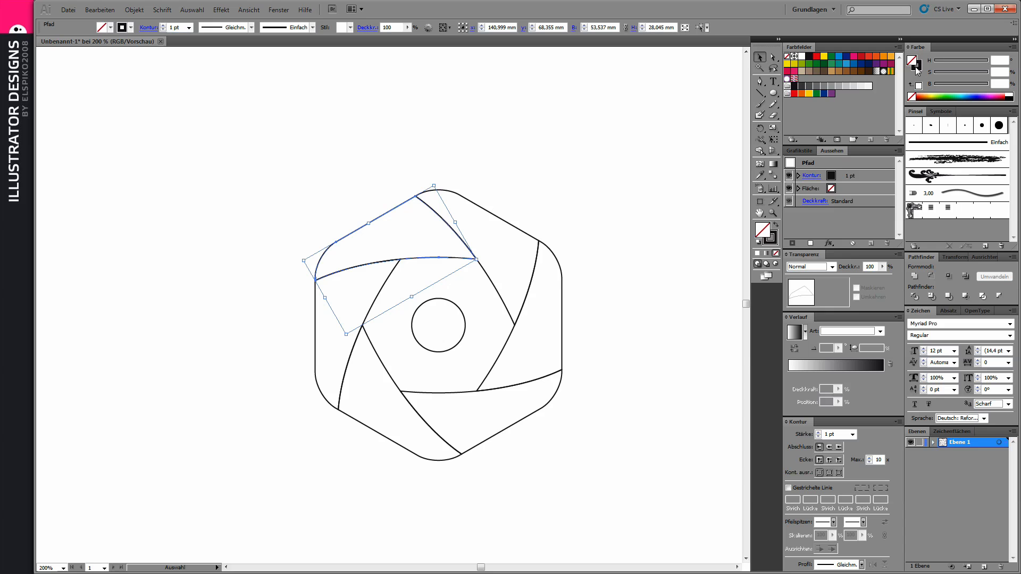
{"action": "mouse_move", "coordinate": [969, 92]}
{"action": "left_mouse_down"}
{"action": "mouse_move", "coordinate": [980, 91]}
{"action": "mouse_move", "coordinate": [972, 93]}
{"action": "left_mouse_up"}
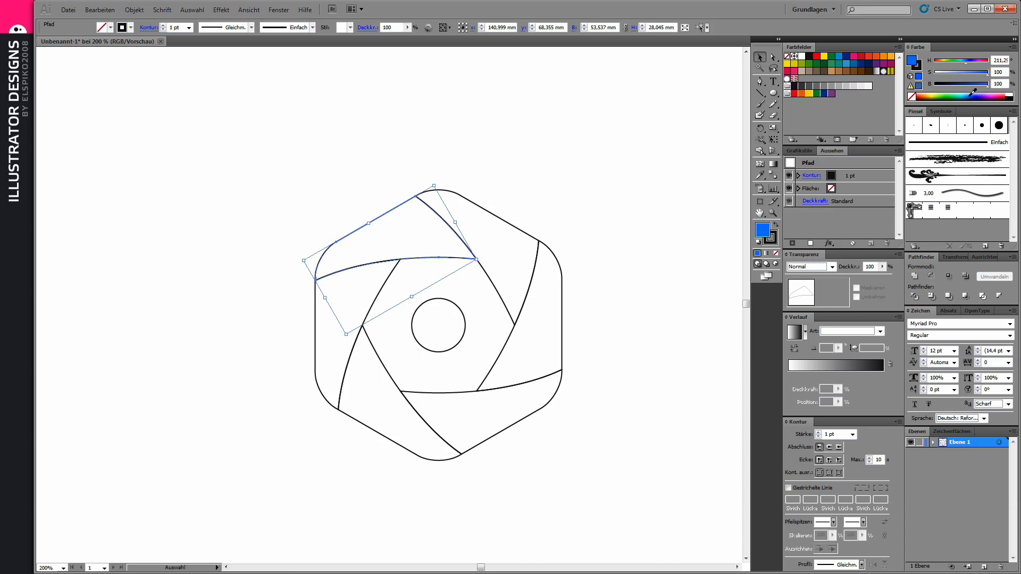
{"action": "left_click", "coordinate": [915, 65]}
{"action": "left_click", "coordinate": [910, 96]}
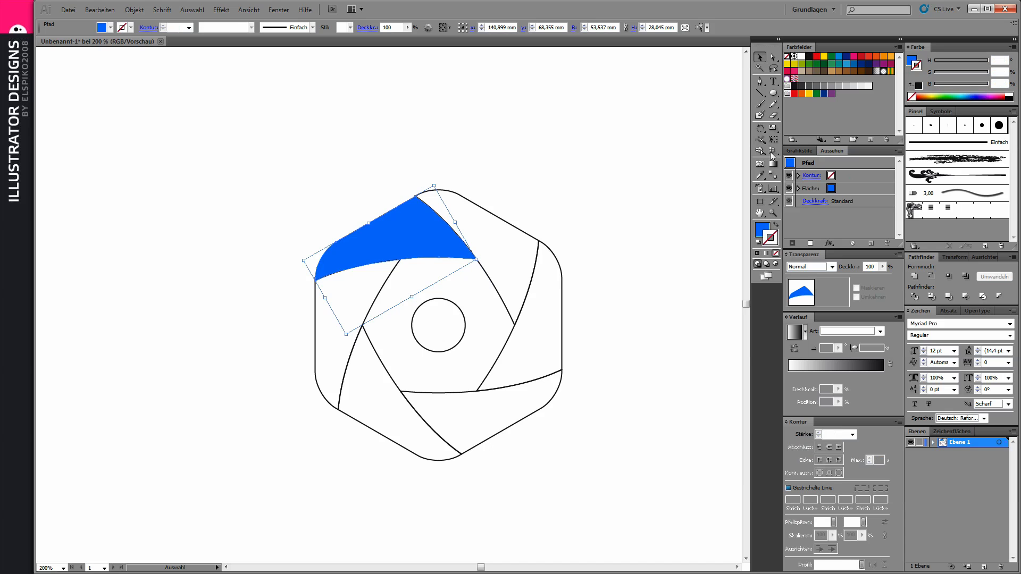
{"action": "left_click", "coordinate": [911, 59]}
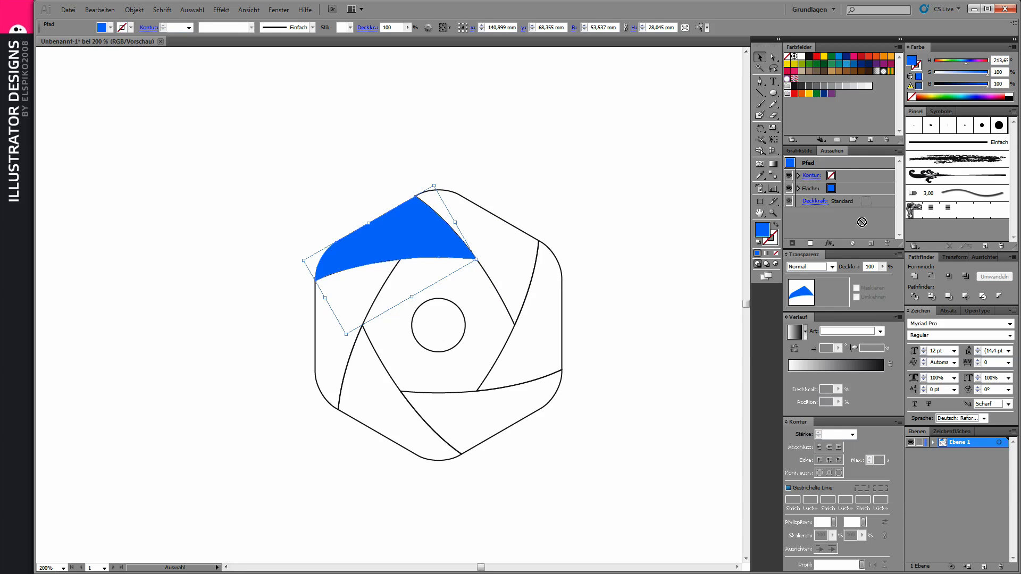
Fill the blade with a linear gradient running from light blue to dark navy
{"action": "left_click", "coordinate": [841, 372]}
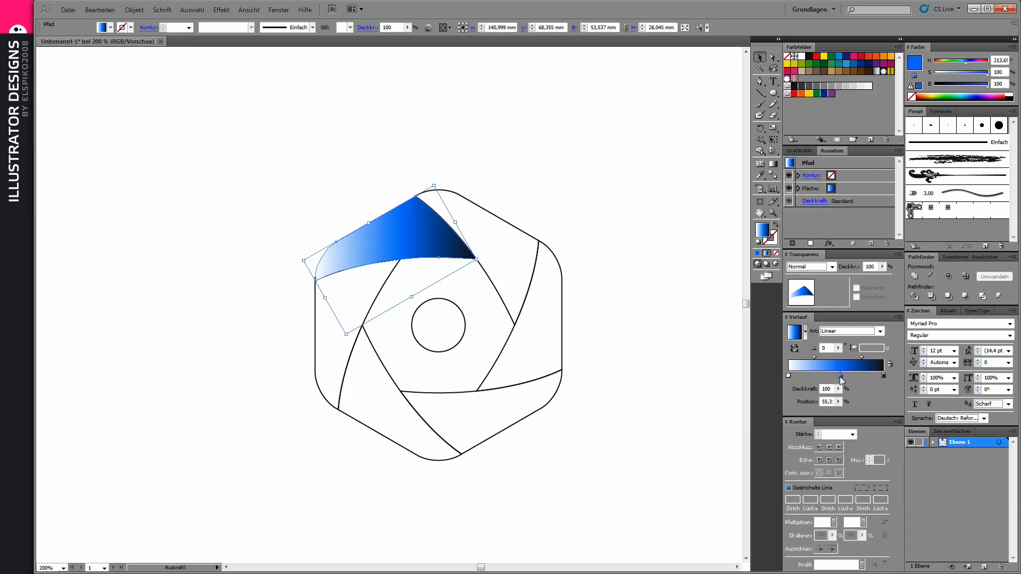
{"action": "left_click", "coordinate": [865, 375]}
{"action": "left_click_drag", "start_coordinate": [884, 376], "coordinate": [882, 416]}
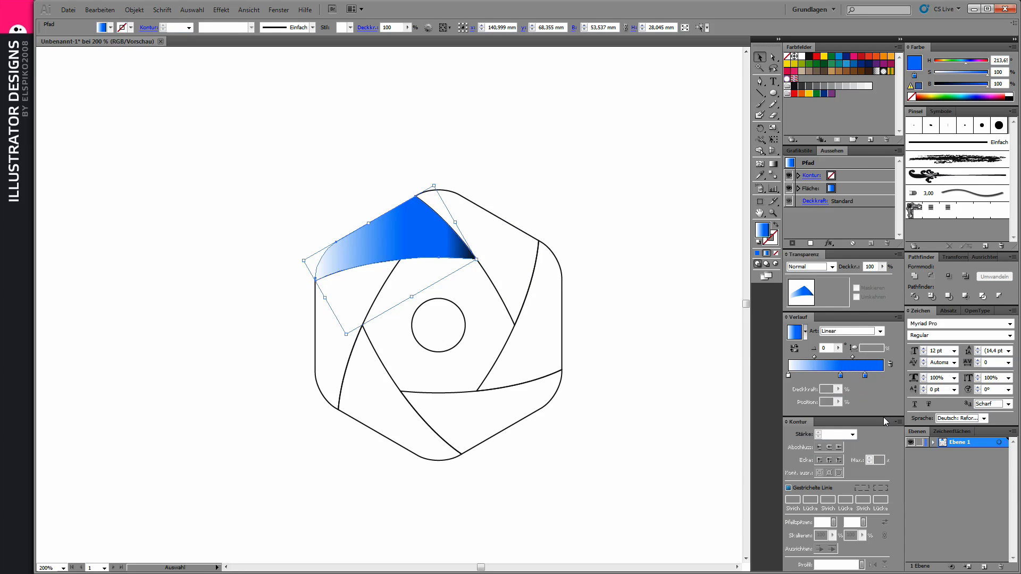
{"action": "left_click_drag", "start_coordinate": [787, 375], "coordinate": [789, 398]}
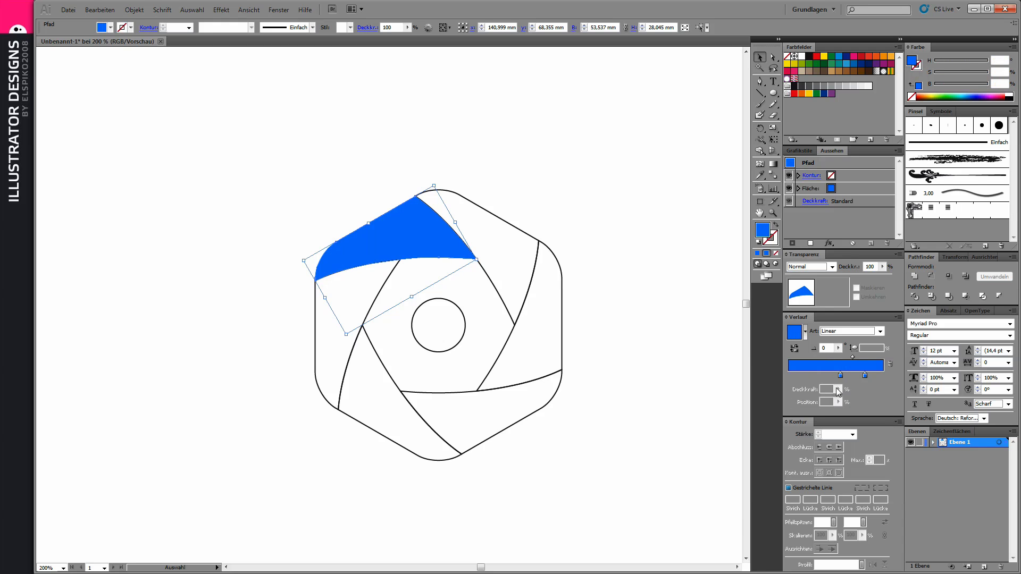
{"action": "left_click_drag", "start_coordinate": [864, 376], "coordinate": [883, 375]}
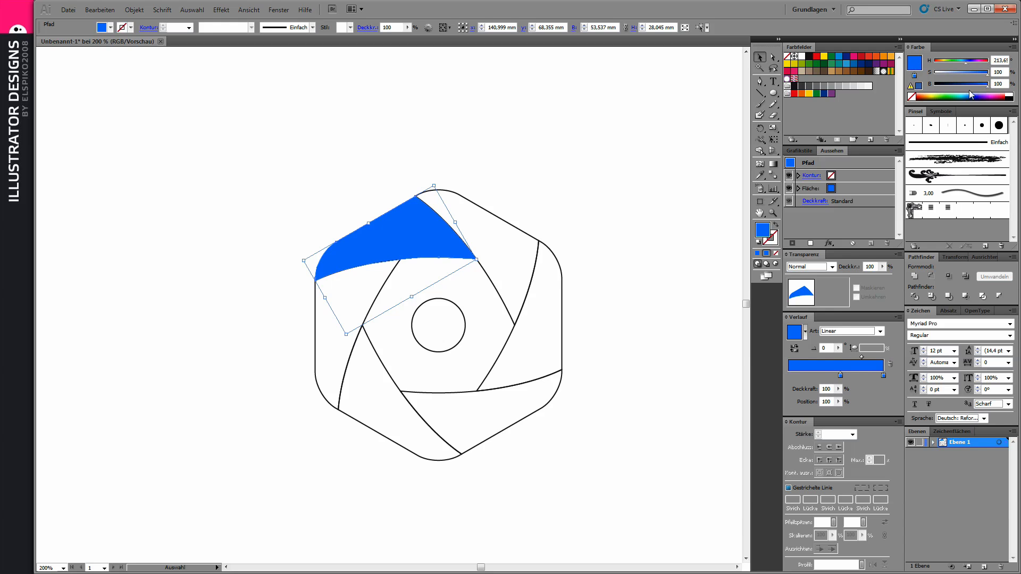
{"action": "left_click_drag", "start_coordinate": [970, 92], "coordinate": [964, 88]}
{"action": "left_click", "coordinate": [840, 375]}
{"action": "left_click_drag", "start_coordinate": [968, 63], "coordinate": [965, 67]}
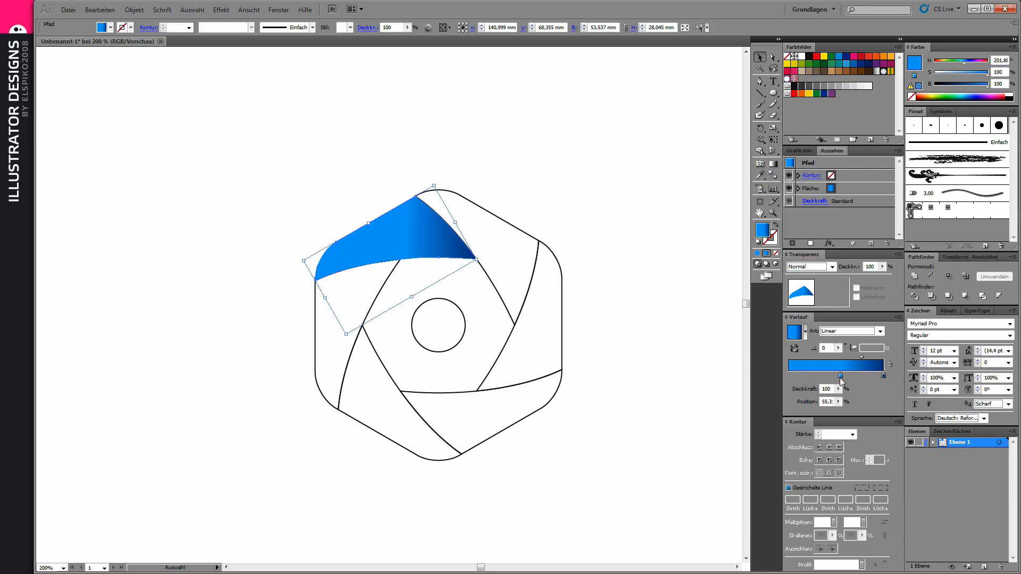
{"action": "left_click", "coordinate": [788, 375]}
{"action": "left_click", "coordinate": [970, 75]}
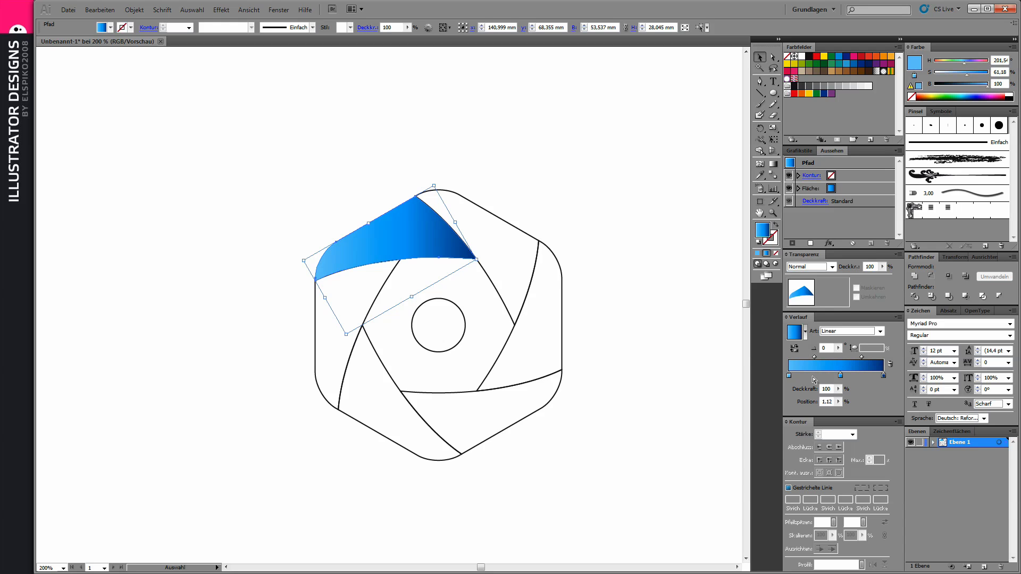
{"action": "left_click_drag", "start_coordinate": [841, 375], "coordinate": [853, 374]}
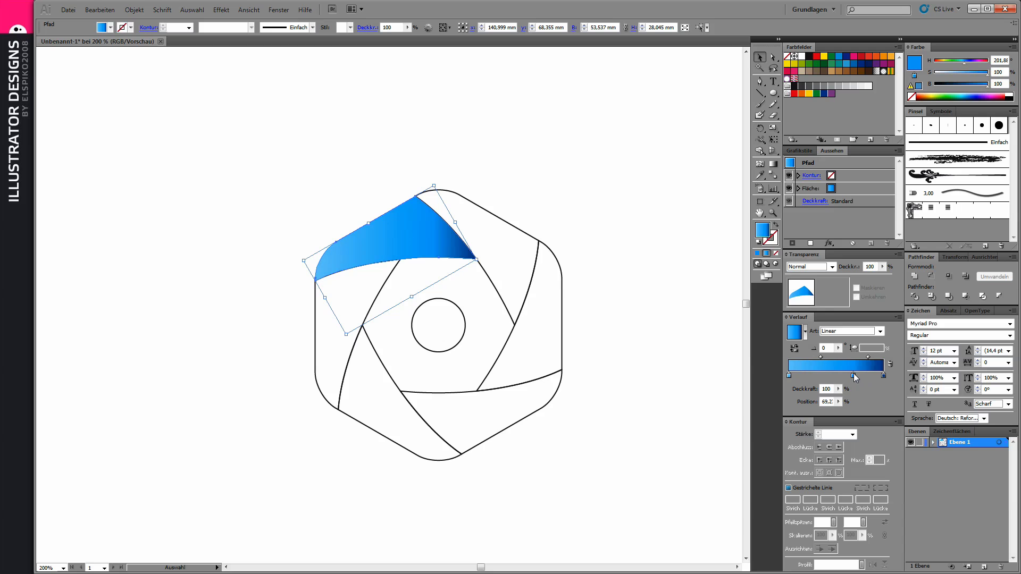
Angle the blade's gradient diagonally, shift its midpoint right and lighten the left stop
{"action": "left_click", "coordinate": [774, 166]}
{"action": "mouse_move", "coordinate": [445, 228]}
{"action": "left_mouse_down"}
{"action": "mouse_move", "coordinate": [327, 292]}
{"action": "mouse_move", "coordinate": [445, 223]}
{"action": "left_mouse_up"}
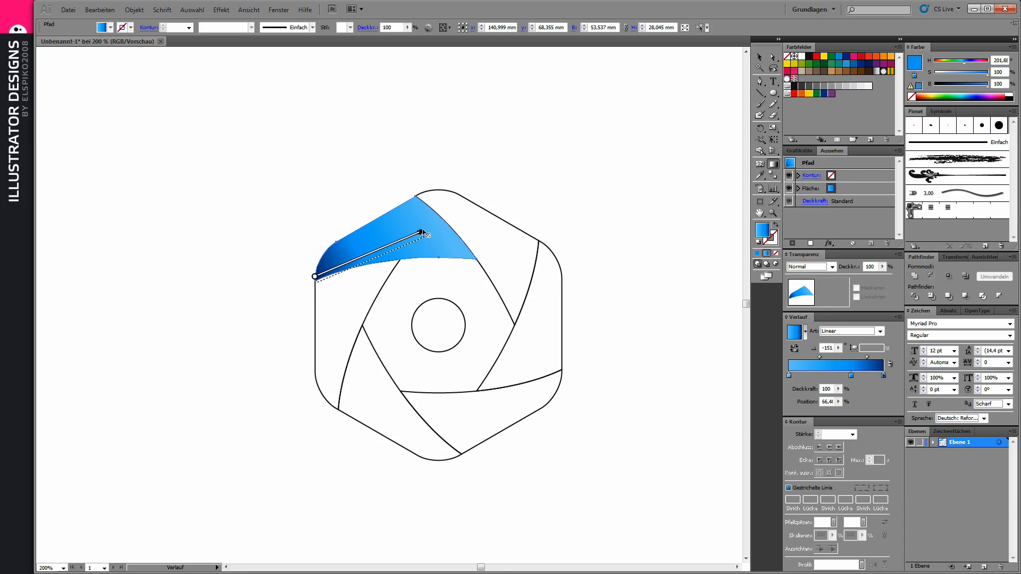
{"action": "left_click_drag", "start_coordinate": [870, 359], "coordinate": [872, 356]}
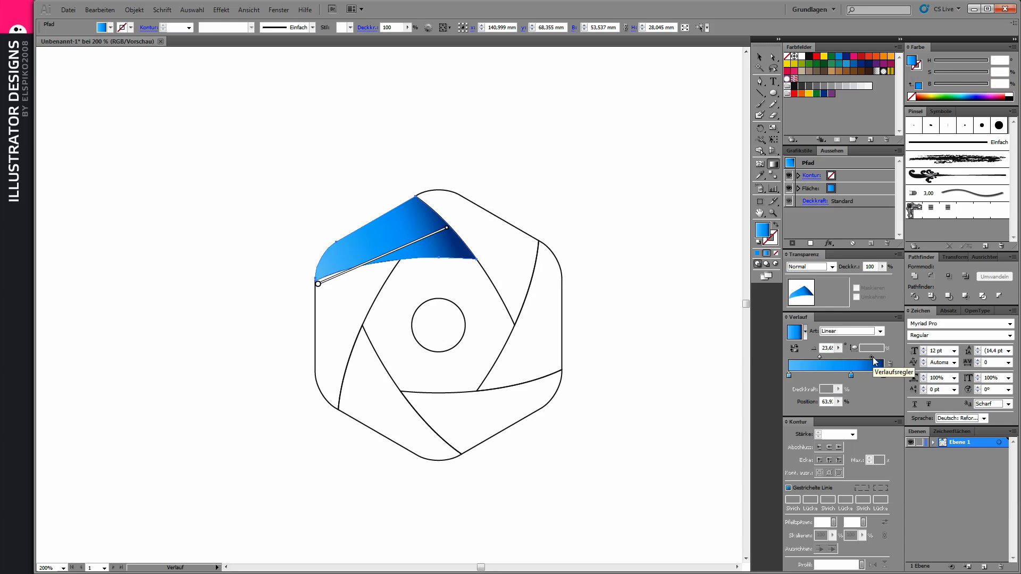
{"action": "left_click", "coordinate": [789, 375]}
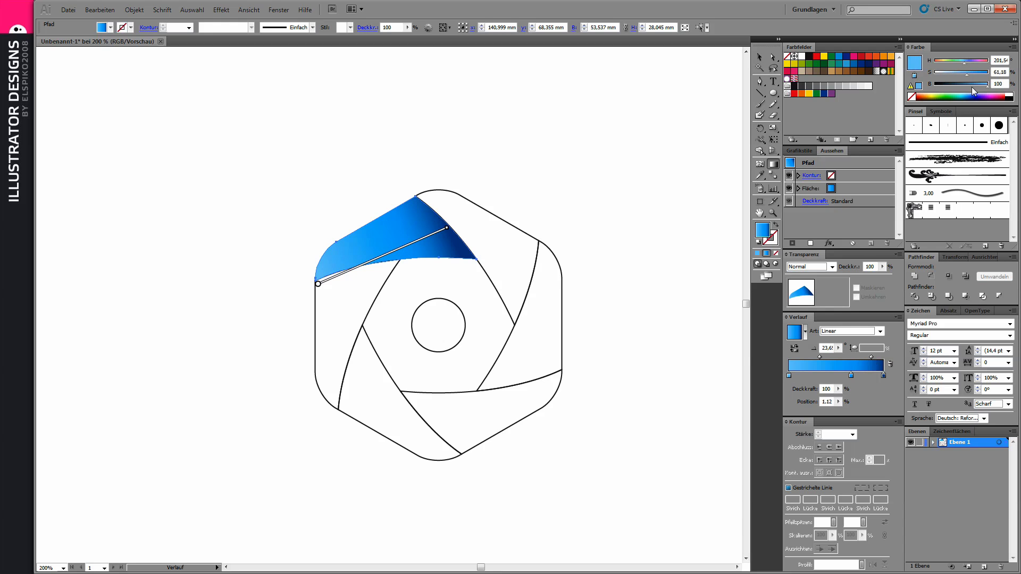
{"action": "left_click", "coordinate": [956, 75]}
Delete the leftover hexagon construction paths, keeping only the gradient blade and circle
{"action": "left_click", "coordinate": [759, 57]}
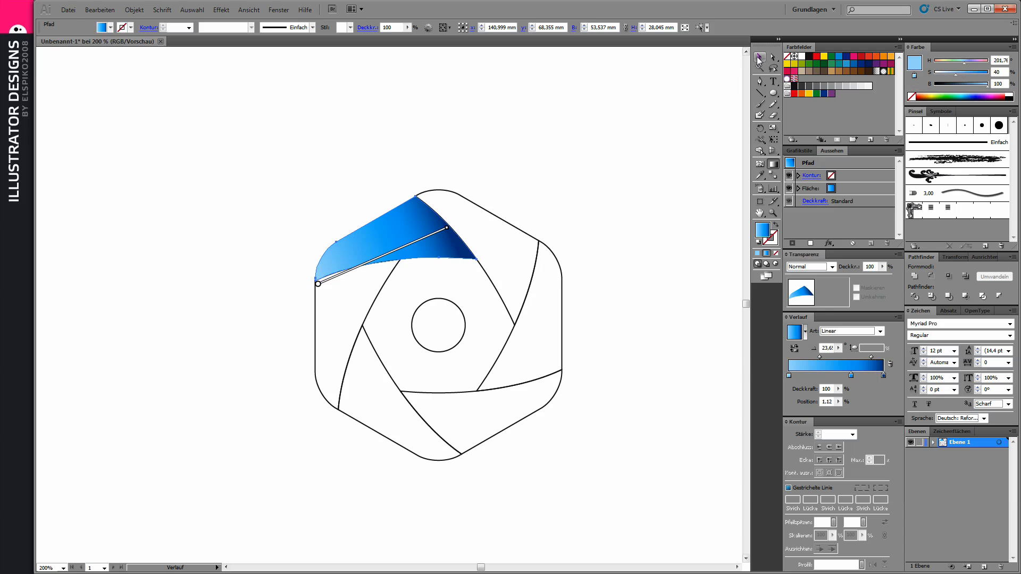
{"action": "left_click", "coordinate": [596, 193]}
{"action": "left_click_drag", "start_coordinate": [611, 192], "coordinate": [513, 429]}
{"action": "key", "text": "Delete"}
{"action": "mouse_move", "coordinate": [472, 468]}
{"action": "left_mouse_down"}
{"action": "mouse_move", "coordinate": [358, 422]}
{"action": "mouse_move", "coordinate": [314, 363]}
{"action": "left_mouse_up"}
{"action": "key", "text": "Delete"}
{"action": "key", "text": "Delete"}
{"action": "left_click", "coordinate": [394, 239]}
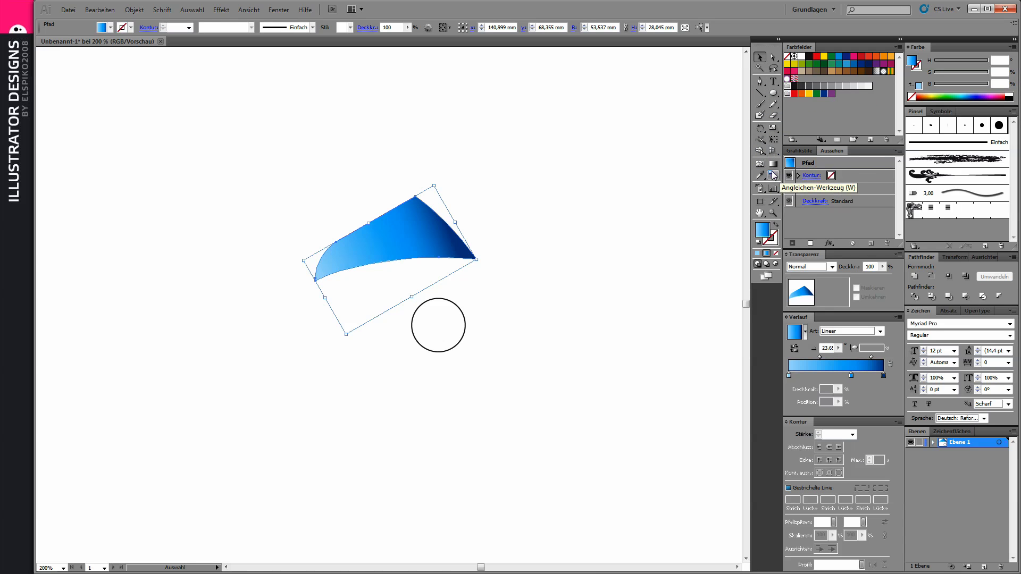
Rotate-copy the gradient blade 60° around the circle centre, repeating to complete six blades
{"action": "left_click", "coordinate": [760, 129]}
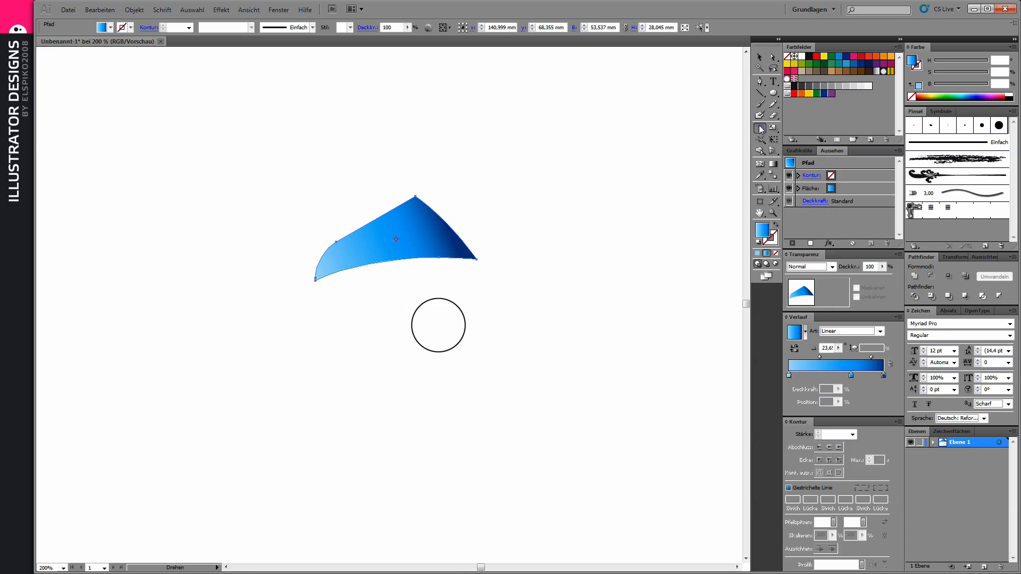
{"action": "left_click", "coordinate": [439, 325], "text": "alt"}
{"action": "left_click", "coordinate": [570, 302]}
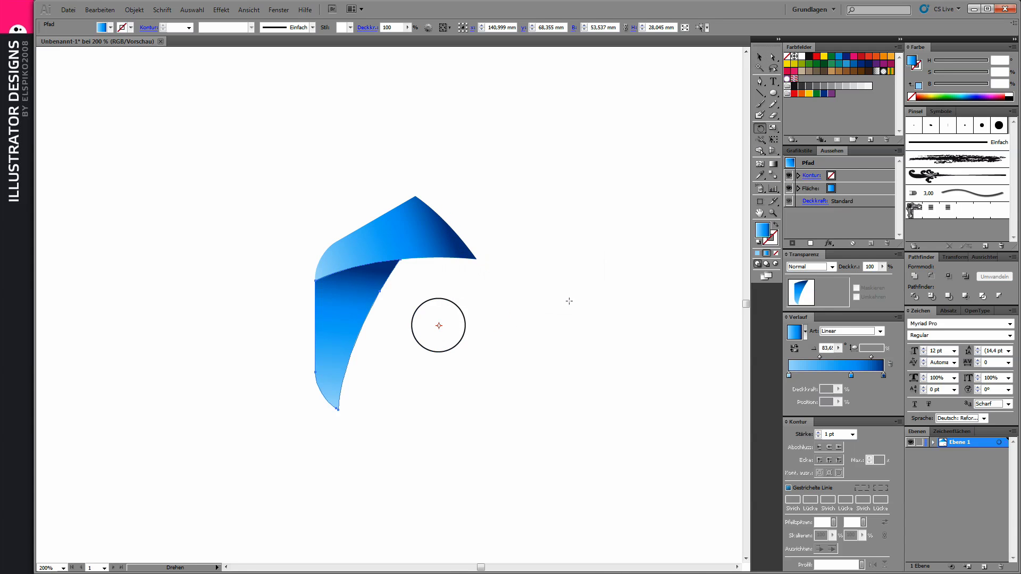
{"action": "key", "text": "ctrl+d"}
{"action": "key", "text": "ctrl+d"}
{"action": "key", "text": "ctrl+d"}
{"action": "key", "text": "ctrl+d"}
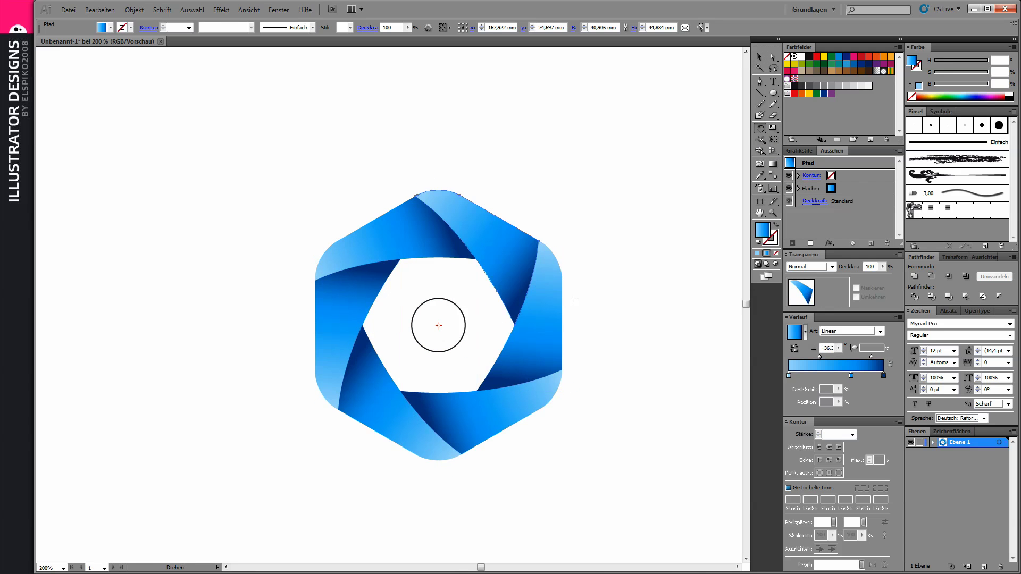
{"action": "key", "text": "v"}
{"action": "left_click", "coordinate": [351, 323]}
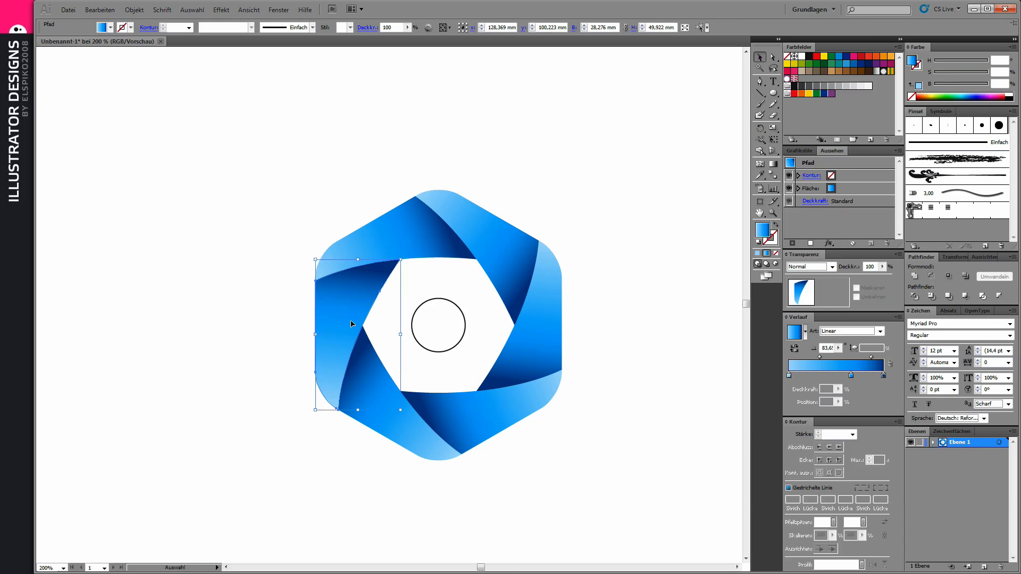
Recolour the left blade's gradient to violet using Recolor Artwork's colour wheel
{"action": "left_click", "coordinate": [428, 30]}
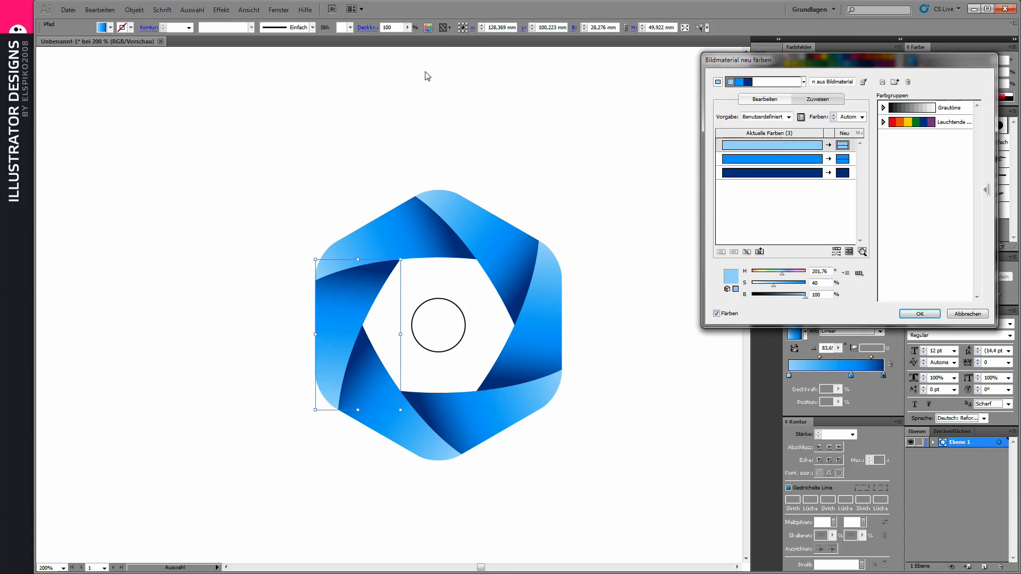
{"action": "left_click", "coordinate": [774, 101]}
{"action": "left_click", "coordinate": [861, 254]}
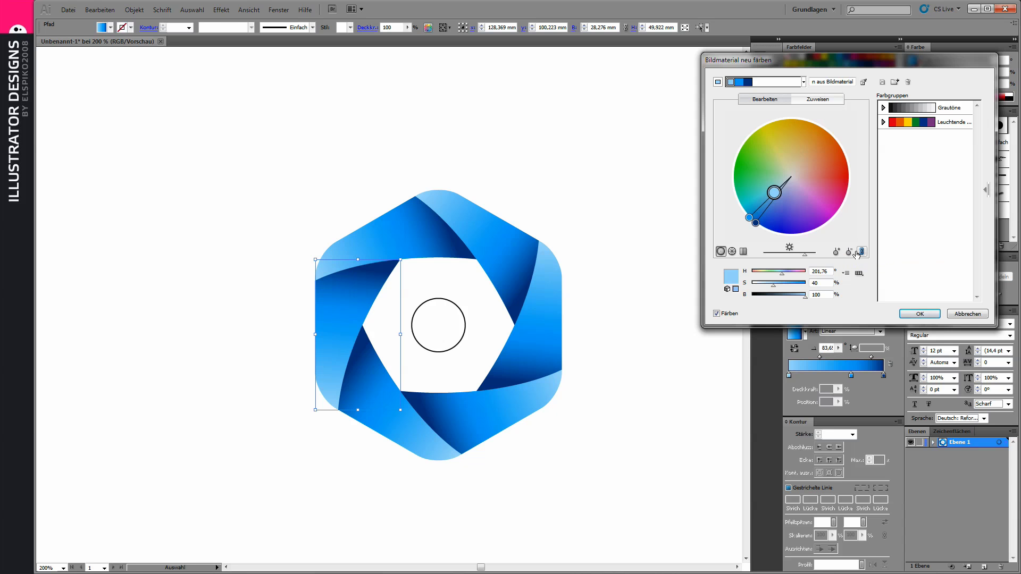
{"action": "left_click_drag", "start_coordinate": [755, 222], "coordinate": [804, 230]}
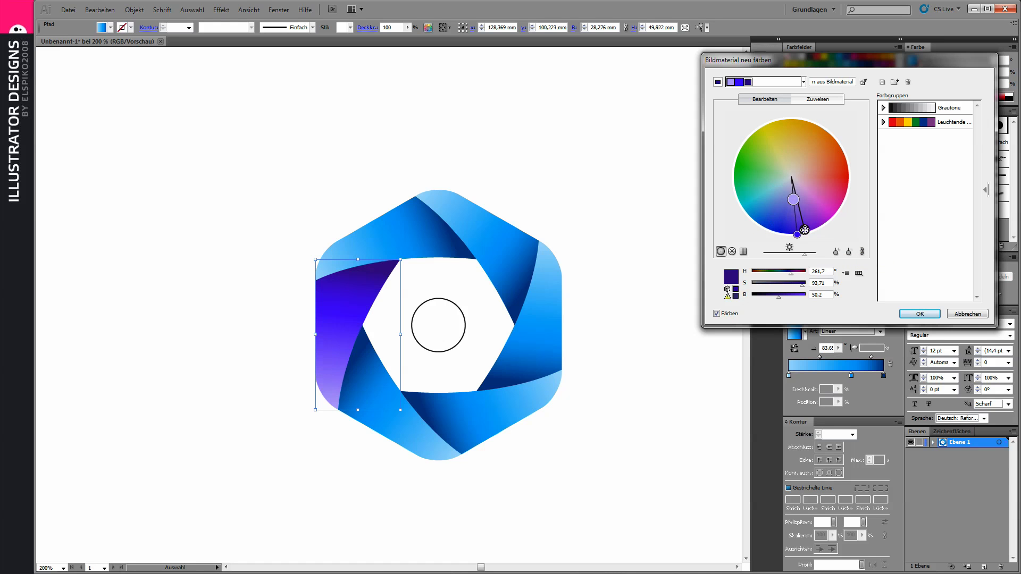
{"action": "left_click", "coordinate": [920, 314]}
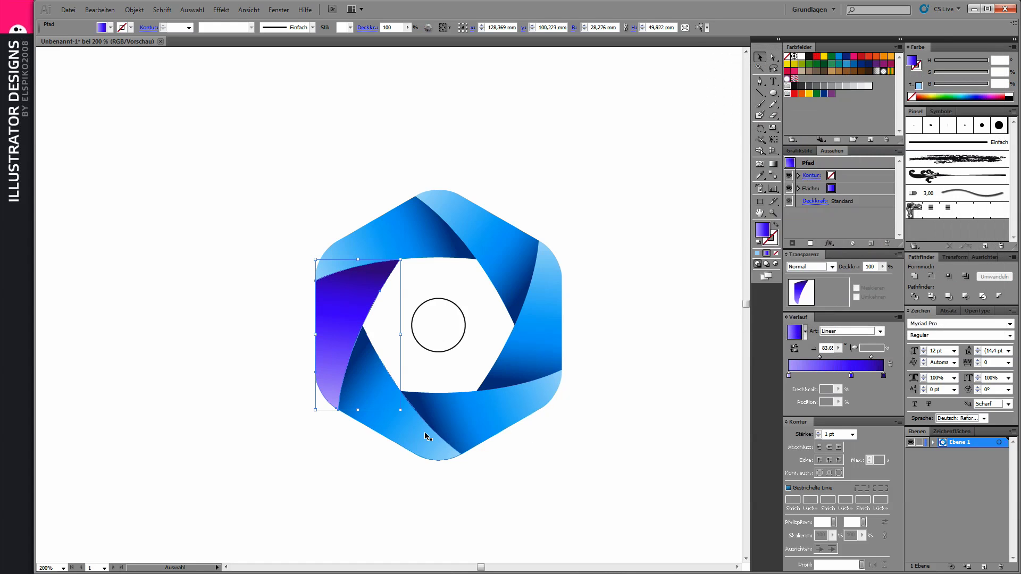
Recolour the bottom-left blade's gradient to red
{"action": "left_click", "coordinate": [422, 432]}
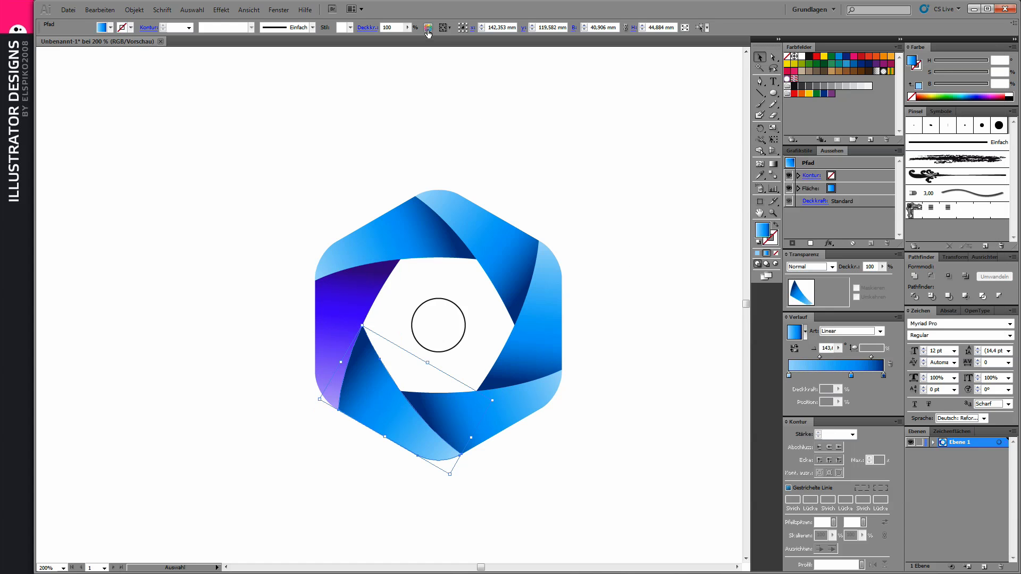
{"action": "left_click", "coordinate": [428, 27]}
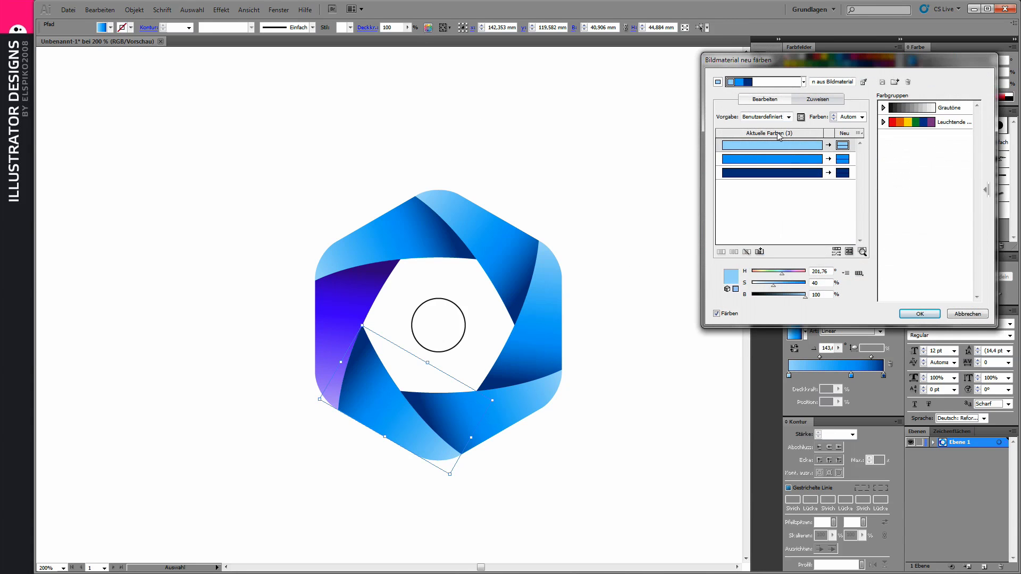
{"action": "left_click", "coordinate": [772, 100]}
{"action": "left_click", "coordinate": [862, 251]}
{"action": "left_click_drag", "start_coordinate": [755, 223], "coordinate": [848, 178]}
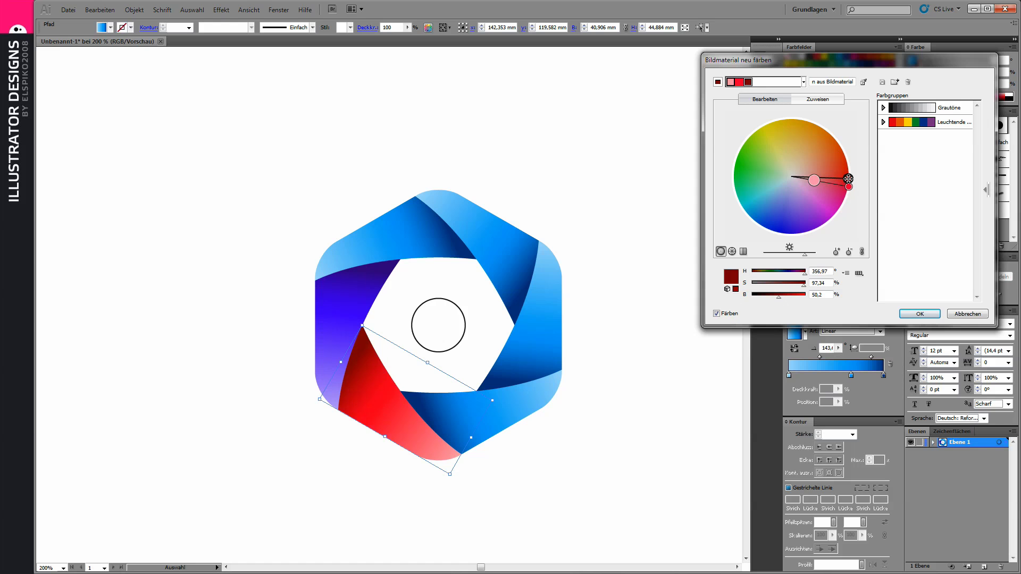
{"action": "left_click", "coordinate": [918, 318]}
Recolour the bottom blade's gradient to orange
{"action": "left_click", "coordinate": [532, 408]}
{"action": "left_click", "coordinate": [428, 28]}
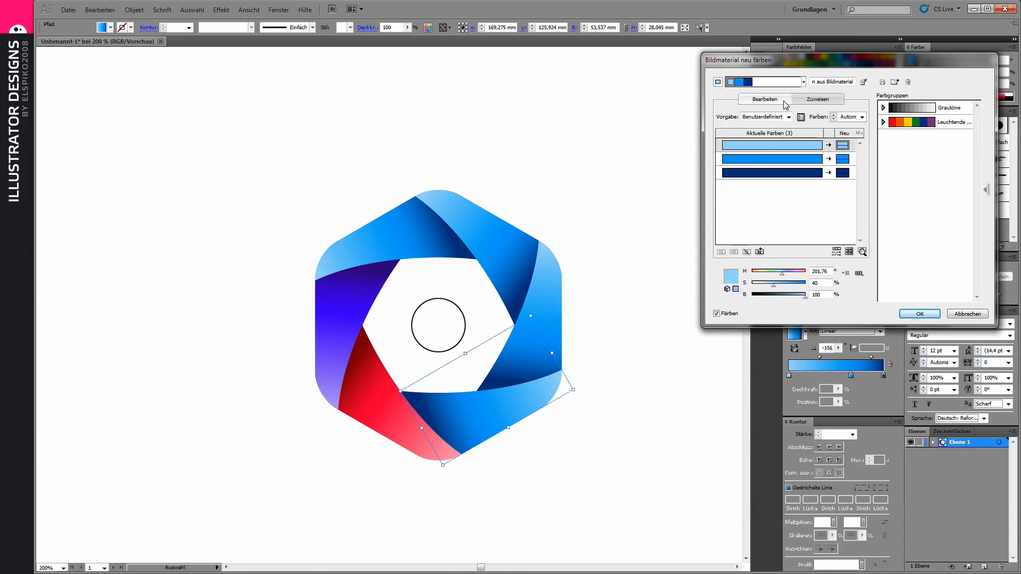
{"action": "left_click", "coordinate": [785, 101]}
{"action": "mouse_move", "coordinate": [755, 222]}
{"action": "left_mouse_down"}
{"action": "mouse_move", "coordinate": [832, 135]}
{"action": "mouse_move", "coordinate": [840, 140]}
{"action": "left_mouse_up"}
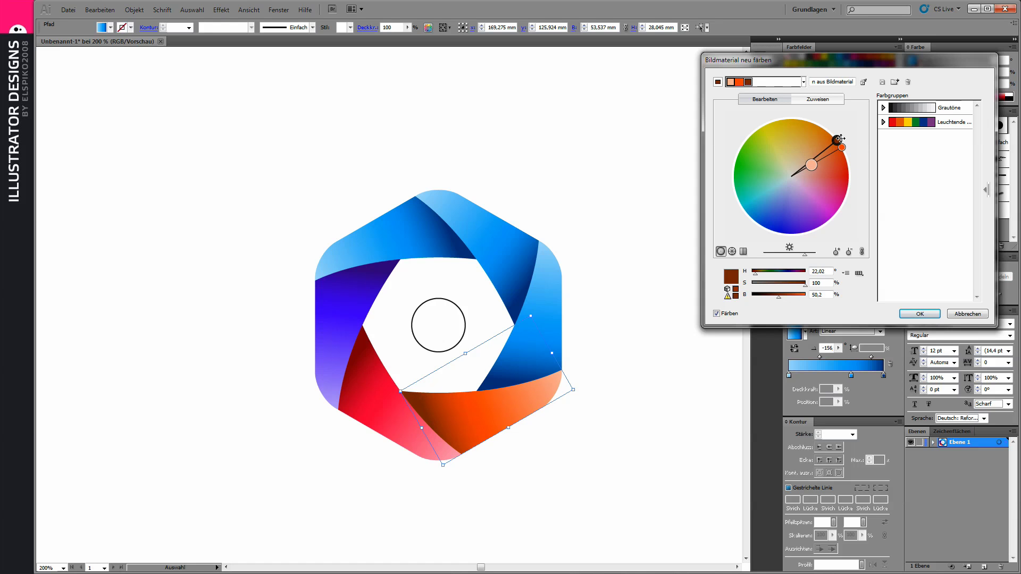
{"action": "left_click", "coordinate": [917, 314]}
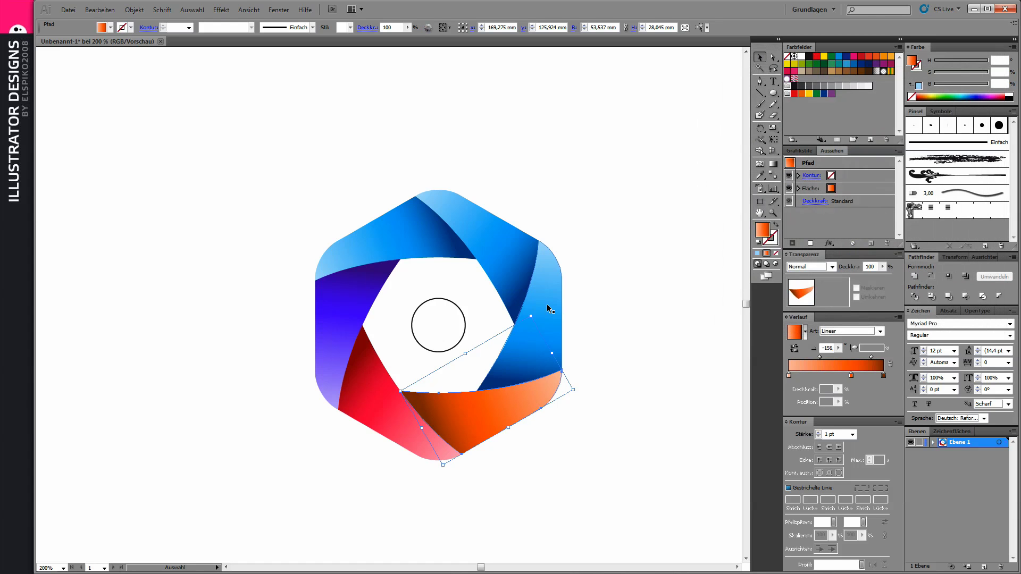
{"action": "left_click", "coordinate": [547, 304]}
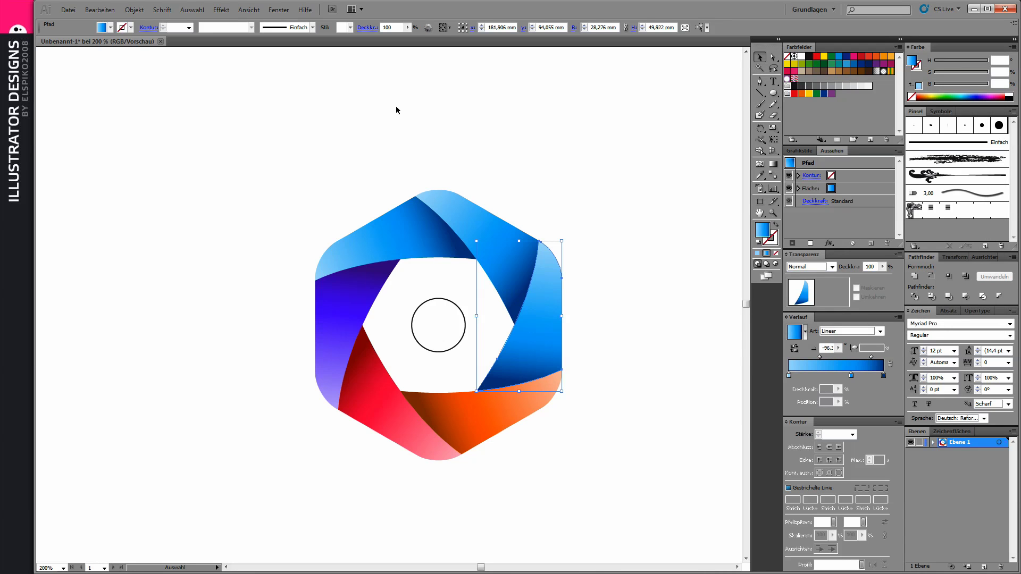
Recolour the right shutter blade's gradient to yellow using Recolor Artwork
{"action": "left_click", "coordinate": [428, 28]}
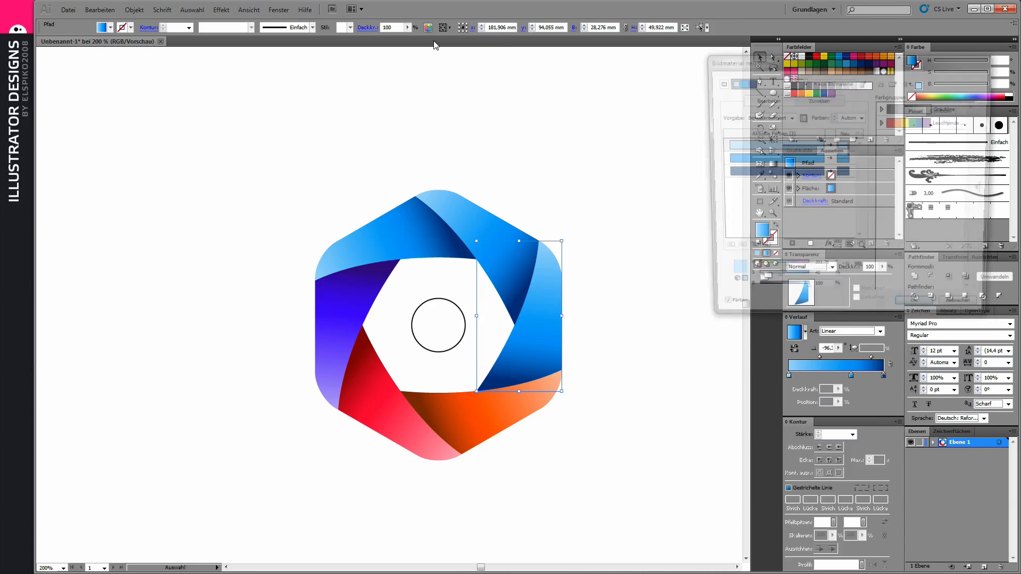
{"action": "left_click", "coordinate": [757, 101]}
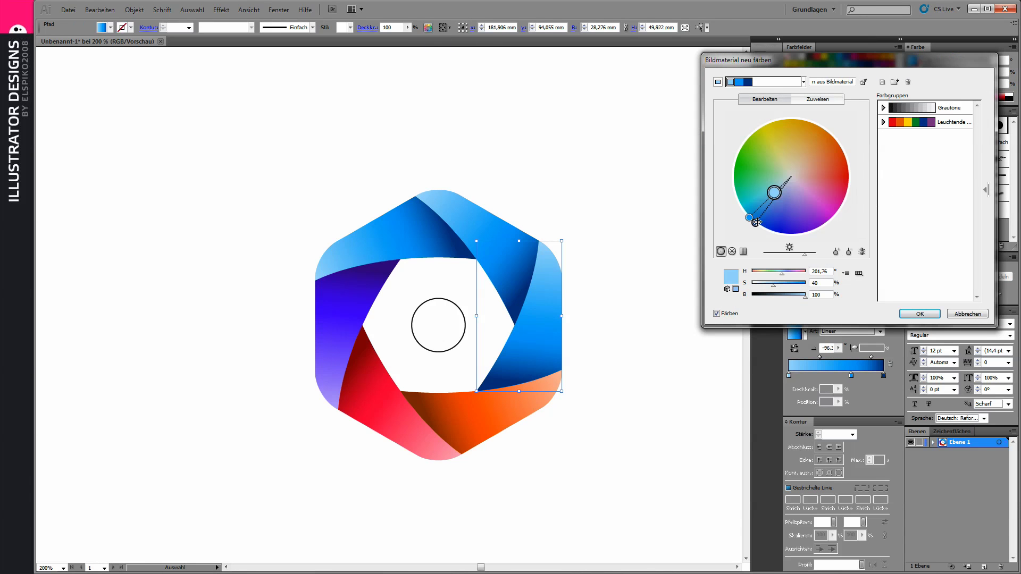
{"action": "left_click_drag", "start_coordinate": [756, 223], "coordinate": [786, 117]}
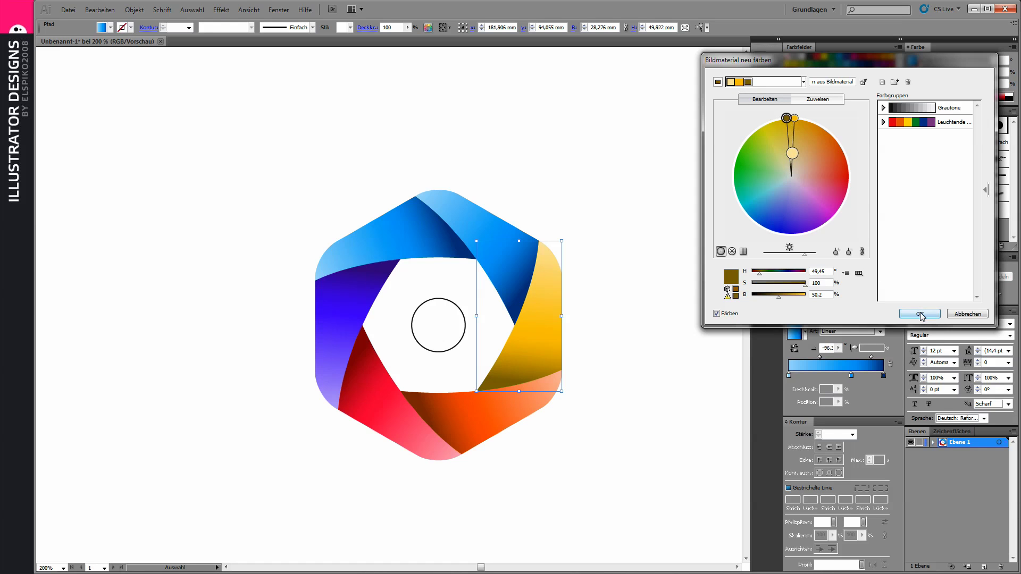
{"action": "left_click", "coordinate": [920, 314]}
Recolour the top shutter blade's gradient to green using Recolor Artwork
{"action": "left_click", "coordinate": [490, 228]}
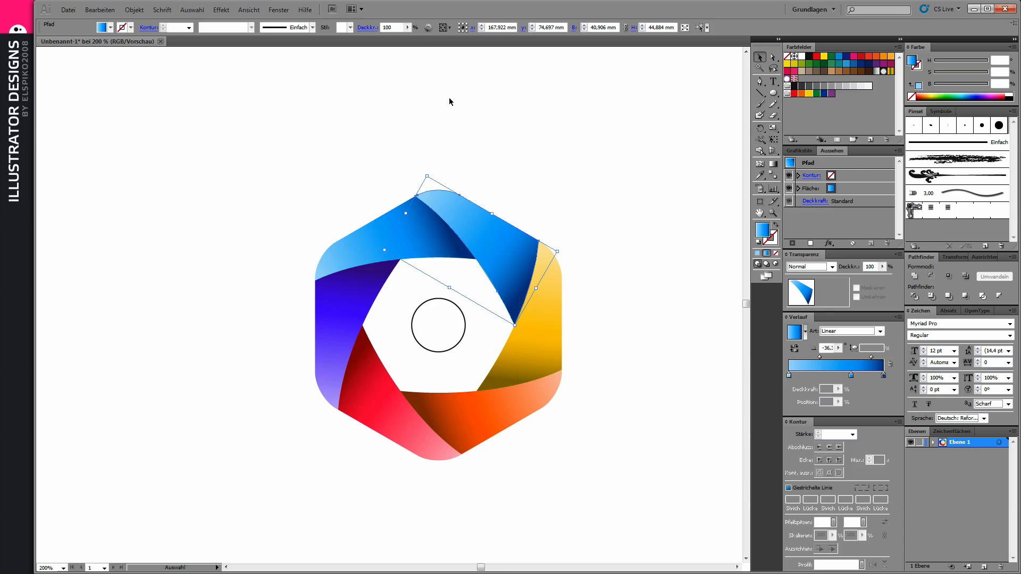
{"action": "left_click", "coordinate": [428, 27]}
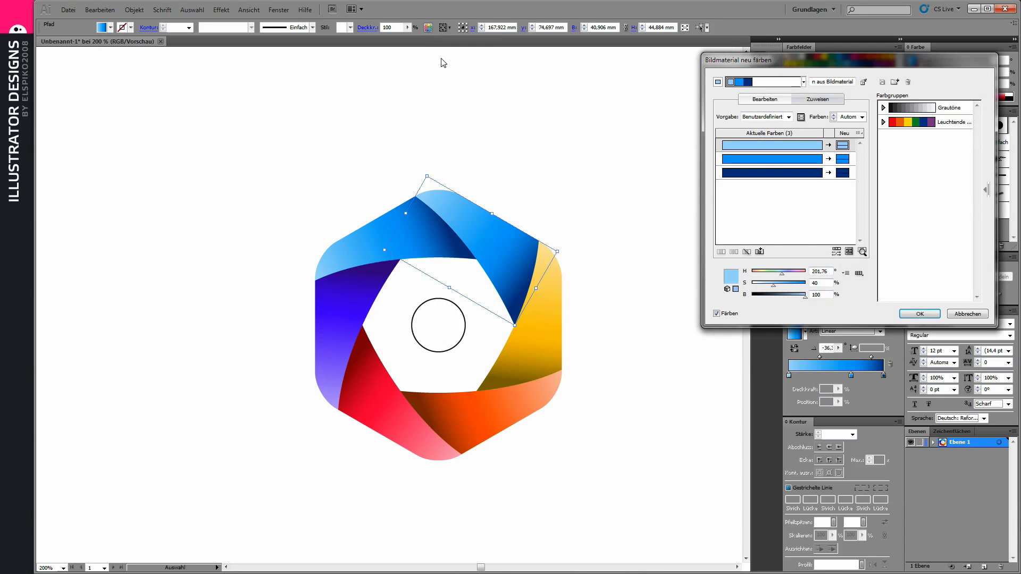
{"action": "left_click", "coordinate": [768, 100]}
{"action": "left_click_drag", "start_coordinate": [755, 222], "coordinate": [744, 142]}
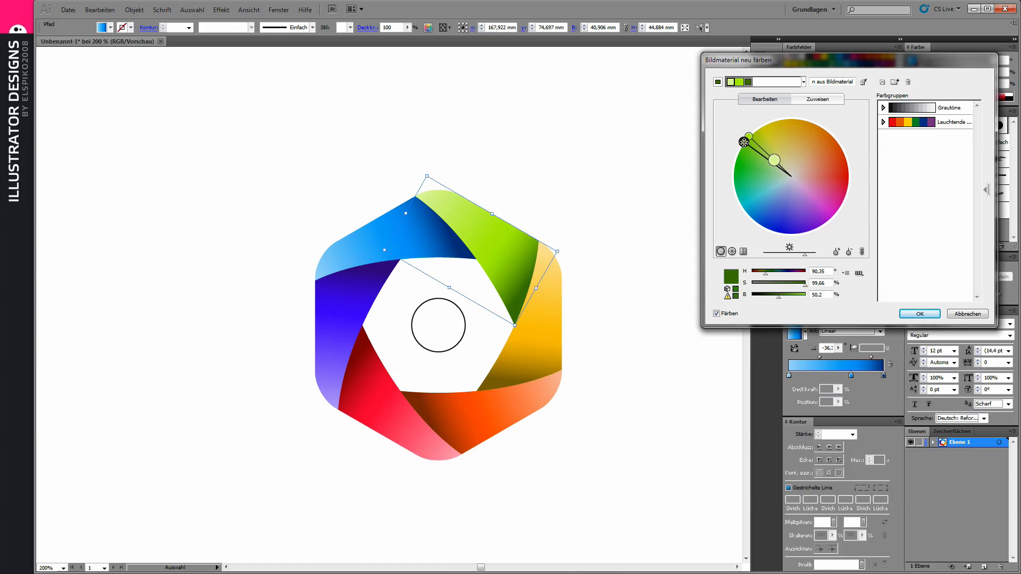
{"action": "left_click", "coordinate": [921, 313]}
Darken one colour stop of the green blade's gradient
{"action": "left_click", "coordinate": [543, 168]}
{"action": "left_click", "coordinate": [499, 234]}
{"action": "left_click", "coordinate": [851, 375]}
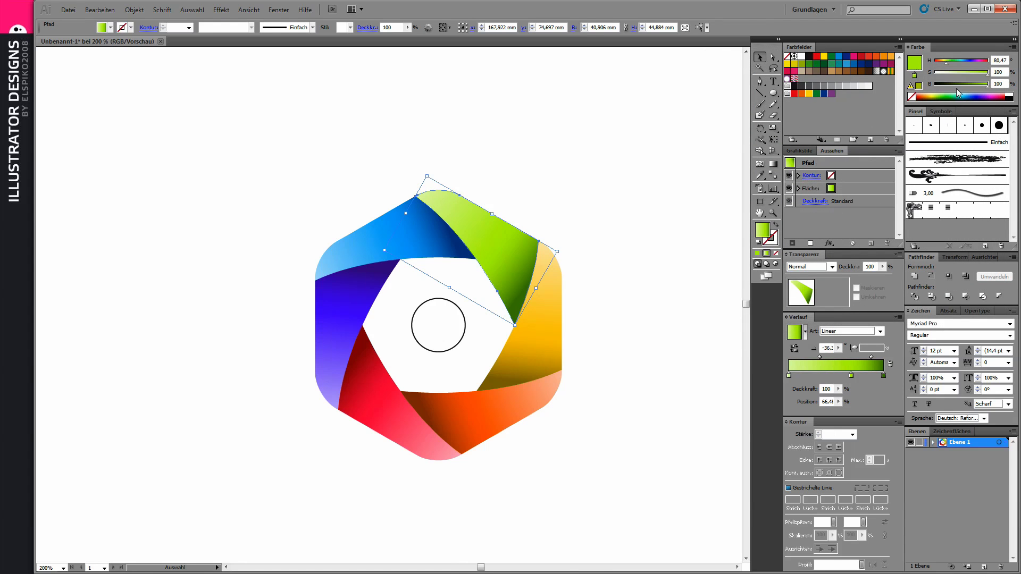
{"action": "left_click_drag", "start_coordinate": [977, 85], "coordinate": [969, 89]}
Retune the yellow blade's gradient, making the dark end orange-brown and moving the middle stop to 58.6%
{"action": "left_click", "coordinate": [531, 333]}
{"action": "left_click", "coordinate": [884, 376]}
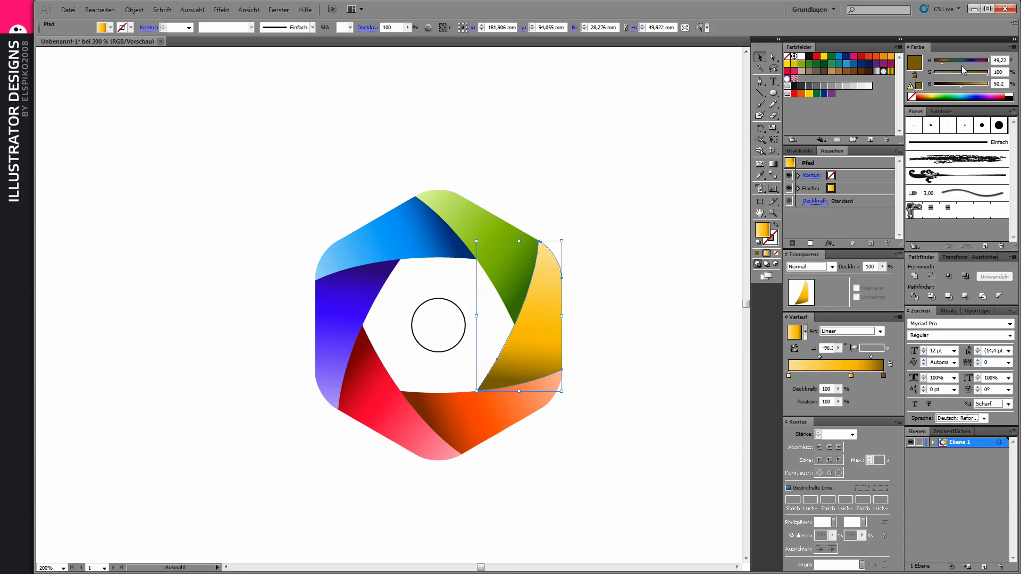
{"action": "left_click", "coordinate": [967, 92]}
{"action": "left_click", "coordinate": [939, 65]}
{"action": "left_click_drag", "start_coordinate": [851, 376], "coordinate": [844, 375]}
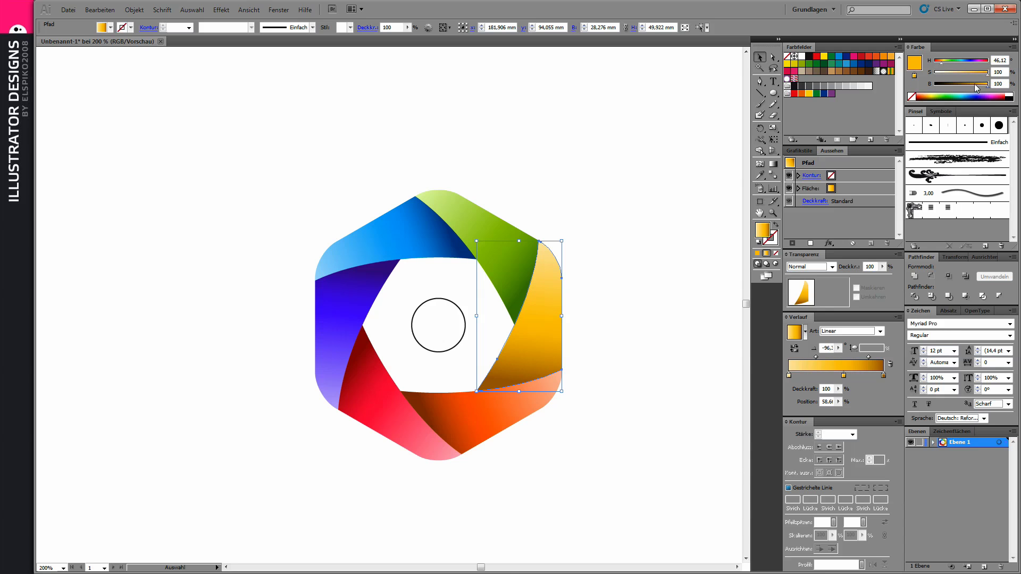
{"action": "left_click", "coordinate": [941, 63]}
Shift the bottom orange blade's middle gradient stop hue toward orange
{"action": "left_click", "coordinate": [499, 401]}
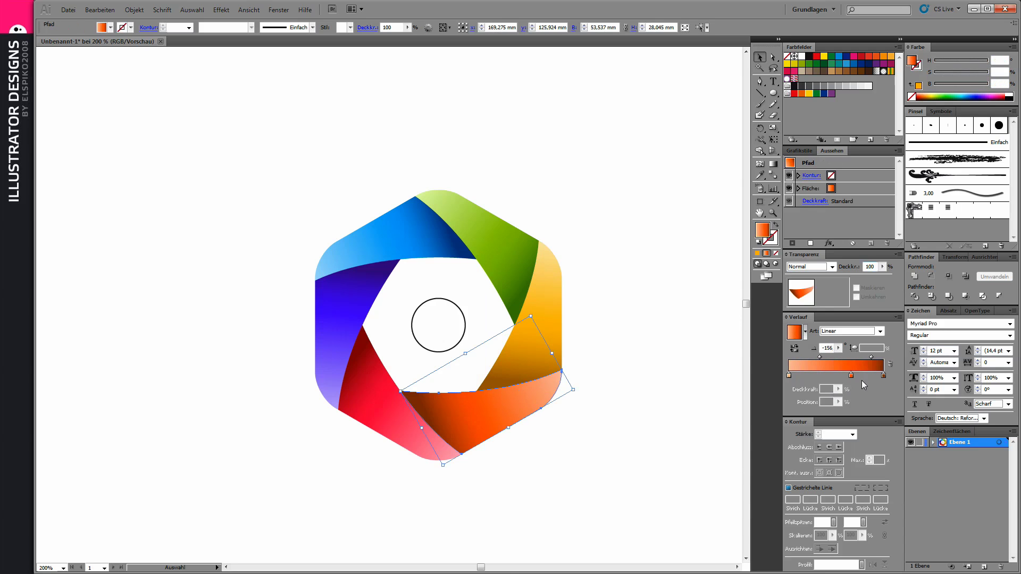
{"action": "left_click", "coordinate": [883, 376]}
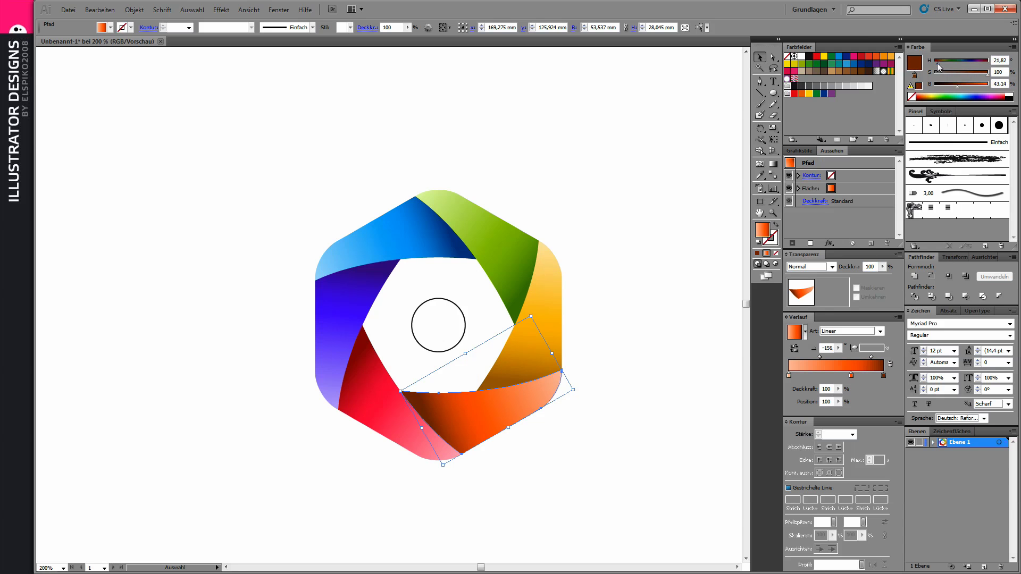
{"action": "left_click", "coordinate": [850, 375]}
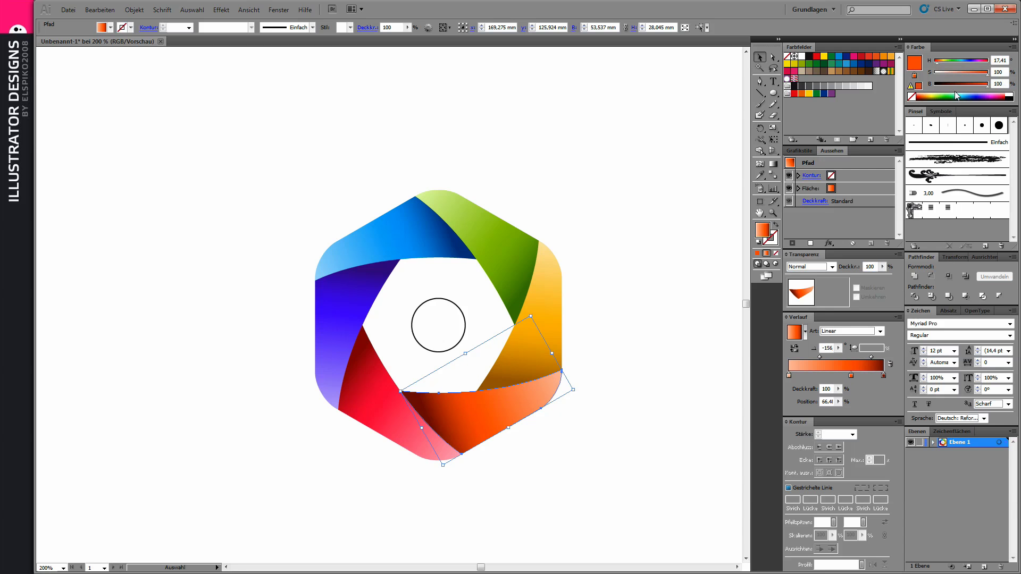
{"action": "left_click_drag", "start_coordinate": [939, 65], "coordinate": [940, 67]}
Adjust the red blade's gradient: darker dark end, pure red middle, peach light end
{"action": "left_click", "coordinate": [376, 392]}
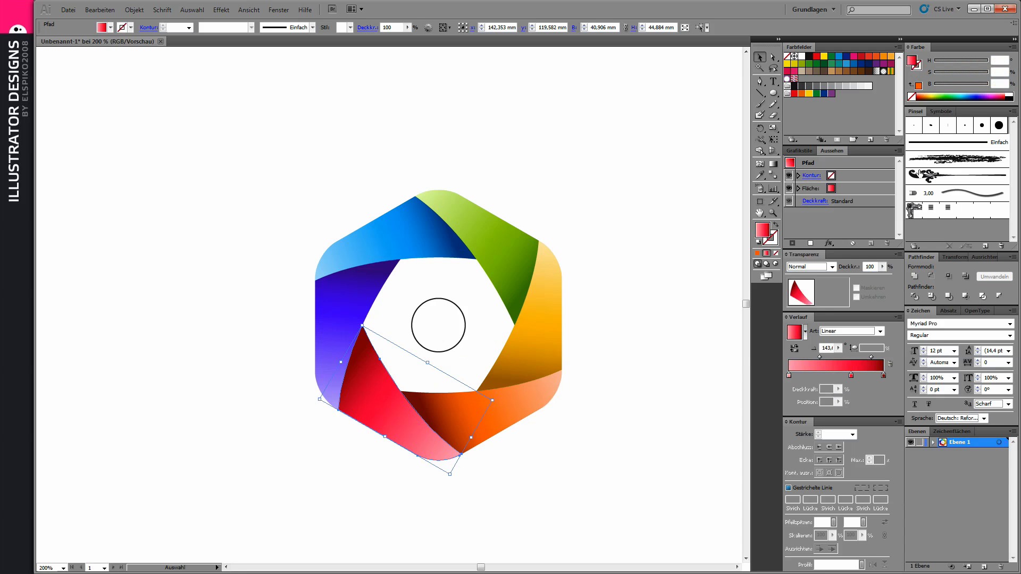
{"action": "left_click", "coordinate": [883, 375]}
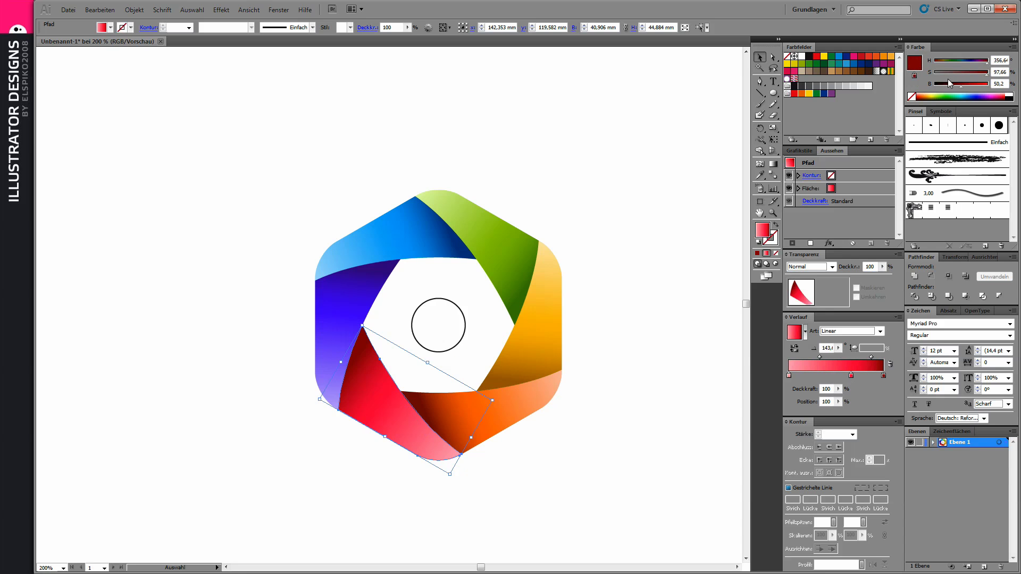
{"action": "left_click_drag", "start_coordinate": [963, 85], "coordinate": [960, 89]}
{"action": "left_click", "coordinate": [852, 376]}
{"action": "left_click_drag", "start_coordinate": [986, 66], "coordinate": [989, 67]}
{"action": "left_click", "coordinate": [788, 376]}
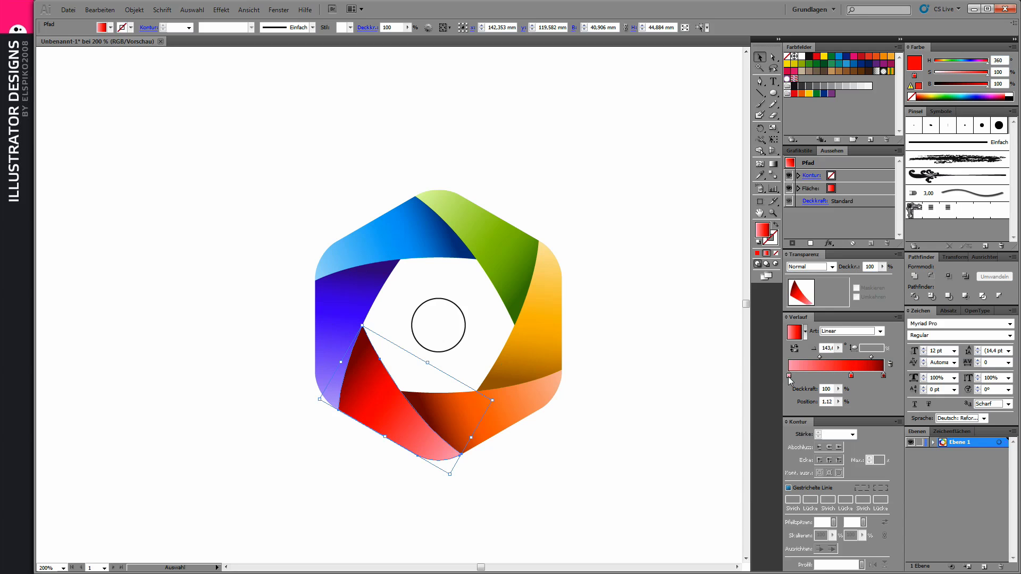
{"action": "left_click", "coordinate": [939, 61]}
{"action": "left_click_drag", "start_coordinate": [939, 62], "coordinate": [936, 62]}
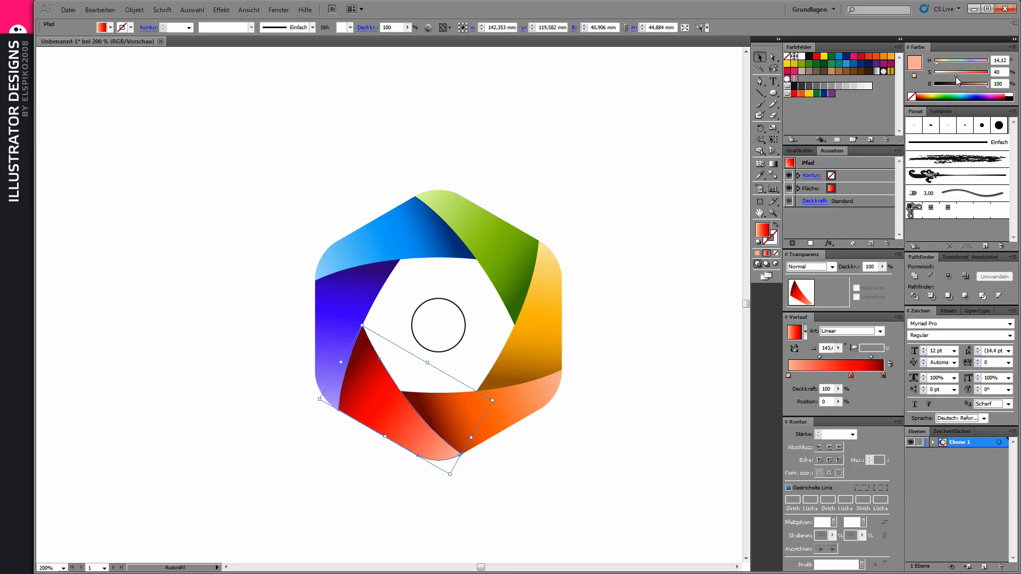
Shift the left blade's light gradient end toward blue, then view the whole artboard
{"action": "left_click", "coordinate": [334, 336]}
{"action": "left_click", "coordinate": [789, 375]}
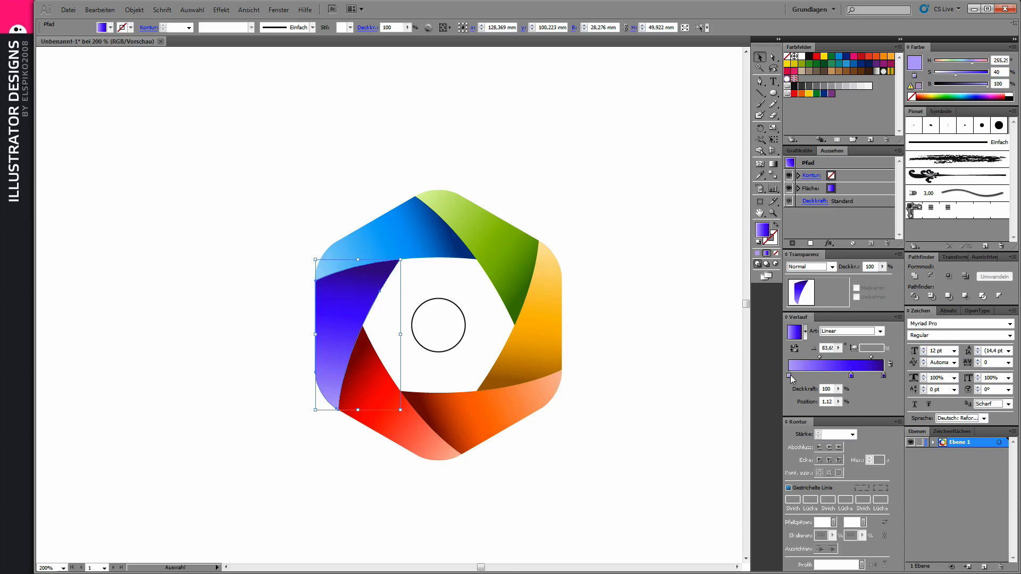
{"action": "left_click_drag", "start_coordinate": [975, 66], "coordinate": [969, 67]}
{"action": "left_click", "coordinate": [566, 169]}
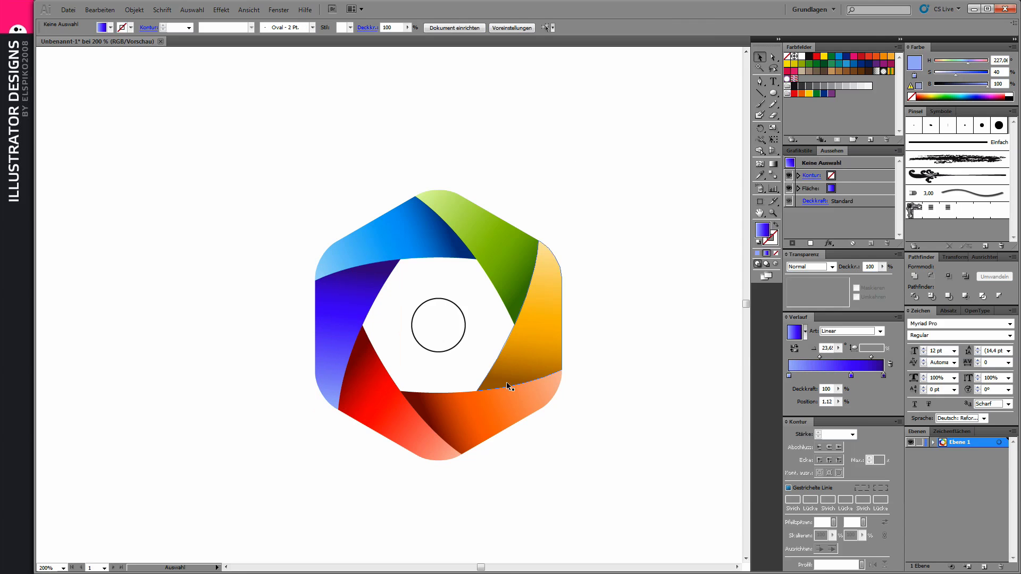
{"action": "key", "text": "alt+space"}
{"action": "key", "text": "ctrl+1"}
{"action": "left_click_drag", "start_coordinate": [366, 317], "coordinate": [421, 311]}
Delete the inner circle, then copy all six blades and Paste in Front
{"action": "left_click", "coordinate": [433, 311]}
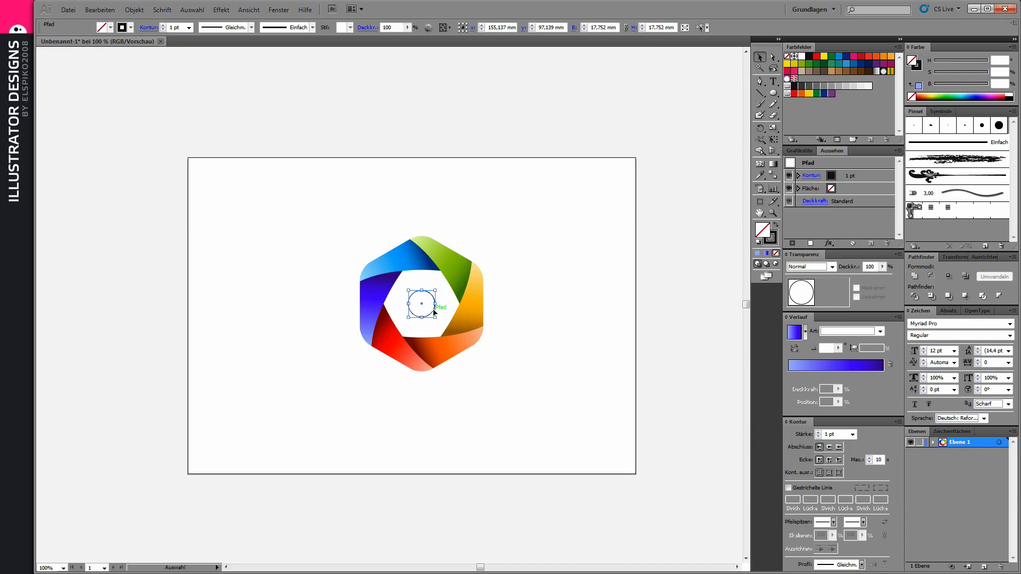
{"action": "key", "text": "Delete"}
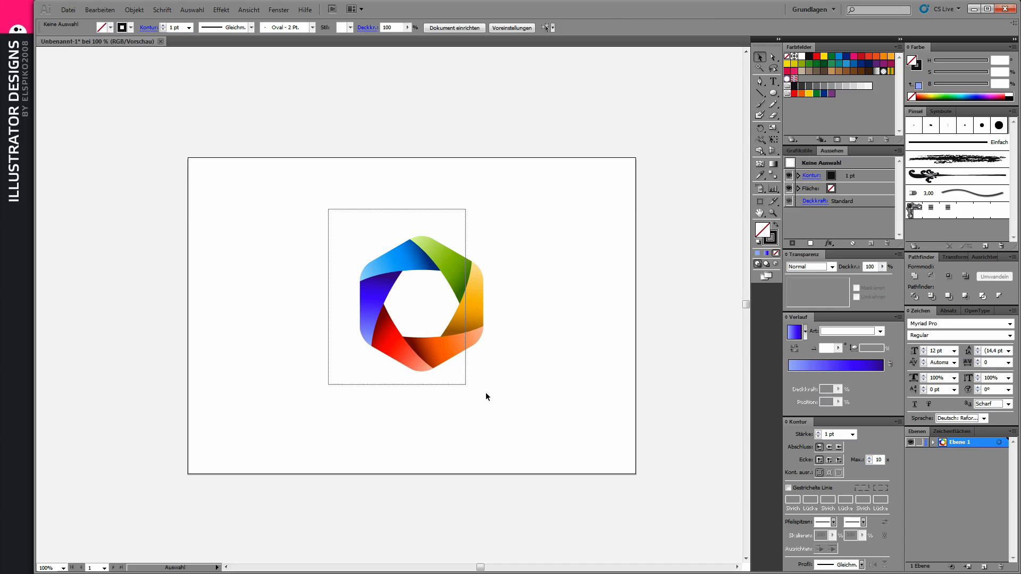
{"action": "left_click_drag", "start_coordinate": [340, 233], "coordinate": [509, 401]}
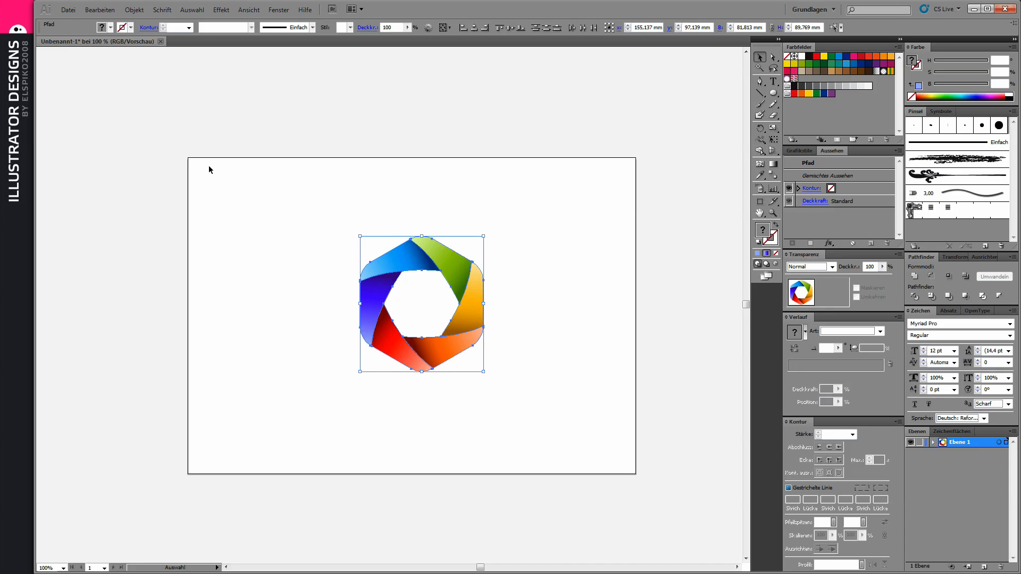
{"action": "left_click", "coordinate": [134, 9]}
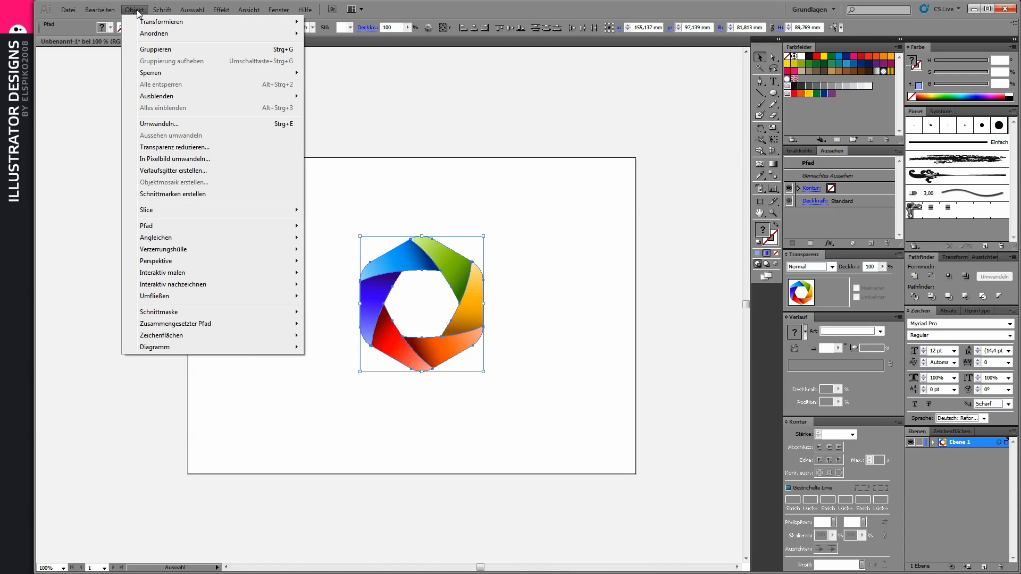
{"action": "mouse_move", "coordinate": [100, 10]}
{"action": "left_click", "coordinate": [123, 62]}
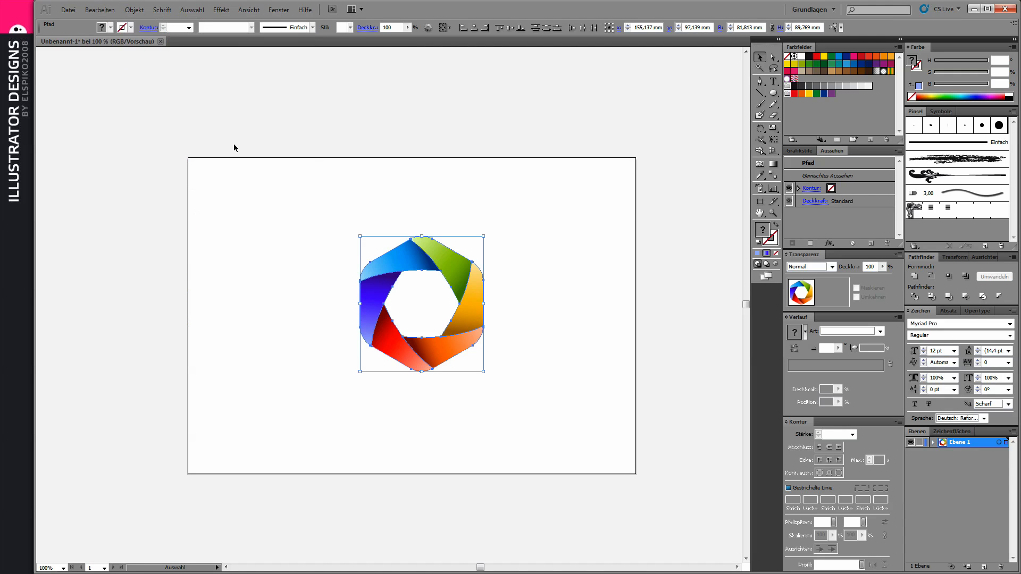
{"action": "left_click", "coordinate": [99, 9]}
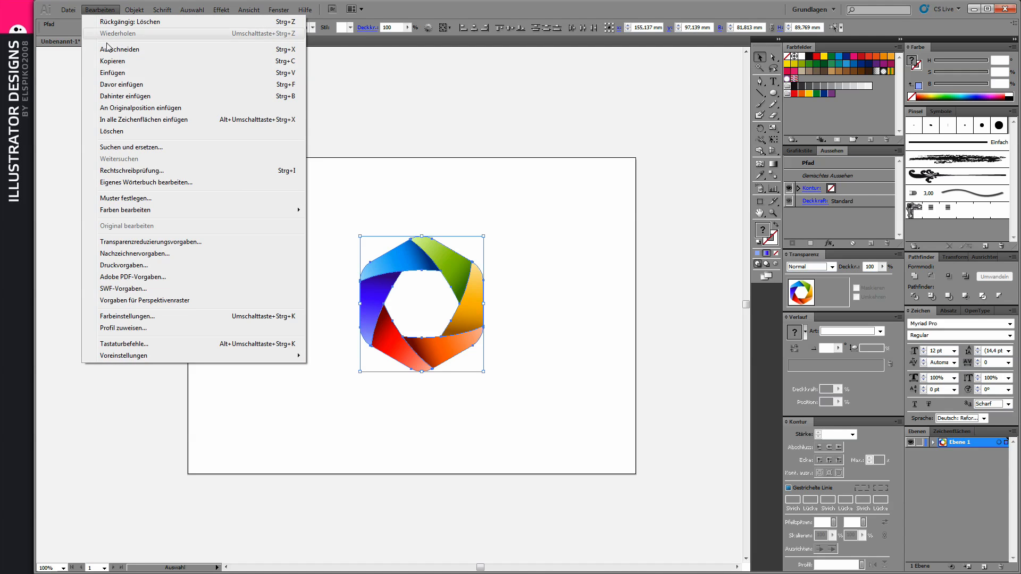
{"action": "left_click", "coordinate": [130, 84]}
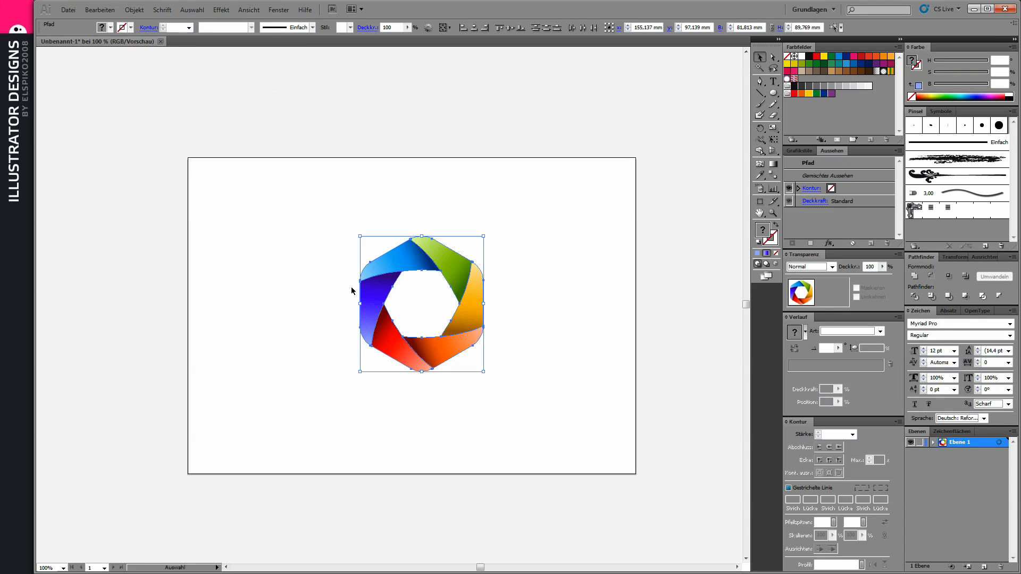
Unite the copied blades into one shape with a white-to-0%-opacity gradient
{"action": "left_click", "coordinate": [914, 276]}
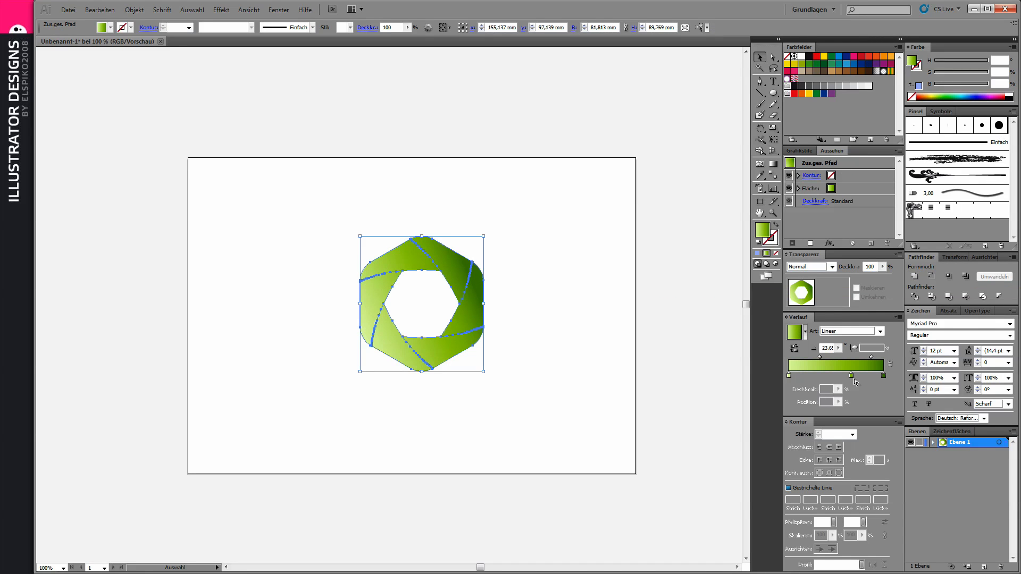
{"action": "left_click", "coordinate": [883, 376]}
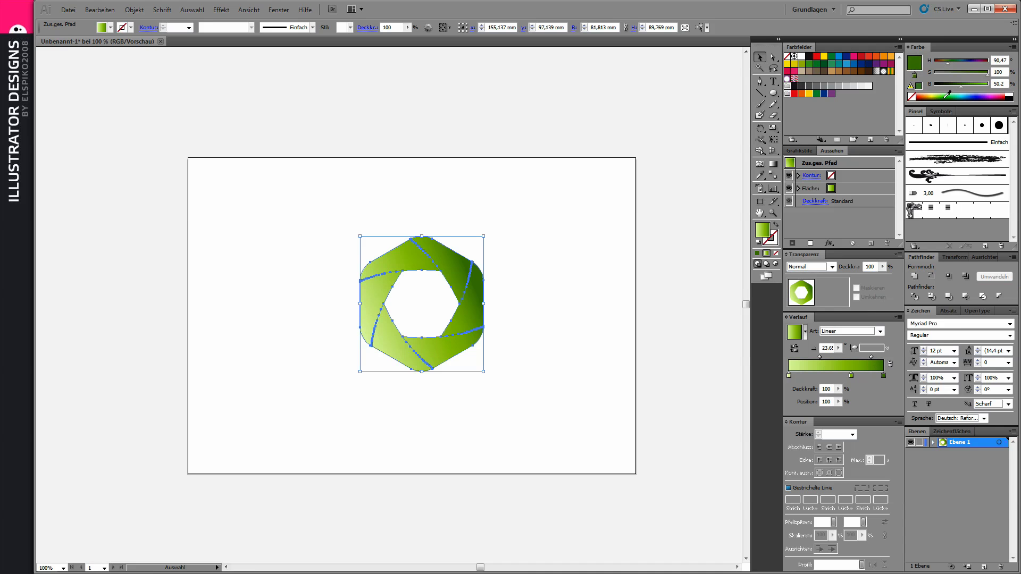
{"action": "left_click_drag", "start_coordinate": [851, 376], "coordinate": [851, 409]}
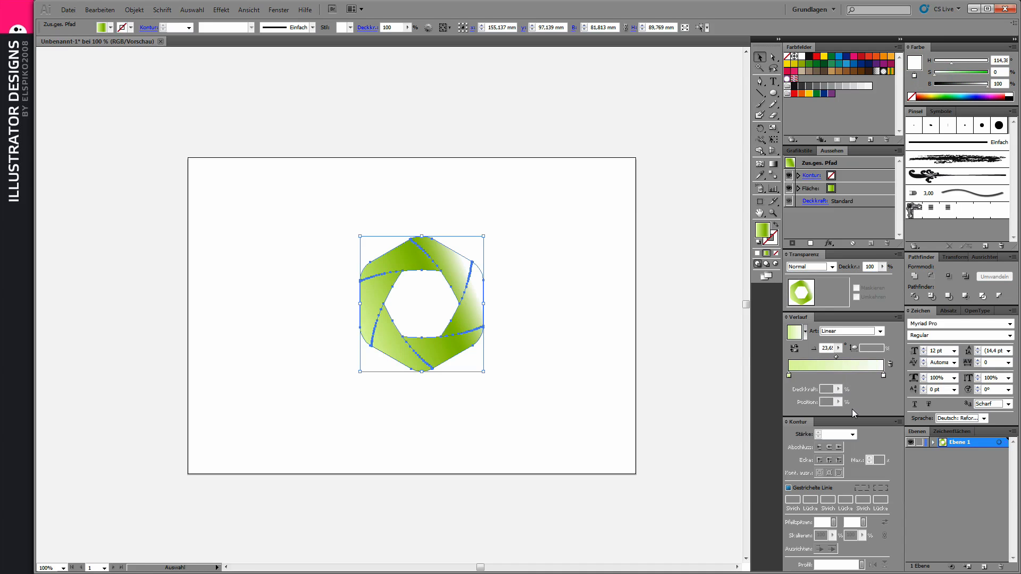
{"action": "mouse_move", "coordinate": [883, 375]}
{"action": "left_mouse_down"}
{"action": "mouse_move", "coordinate": [822, 376]}
{"action": "mouse_move", "coordinate": [793, 405]}
{"action": "left_mouse_up"}
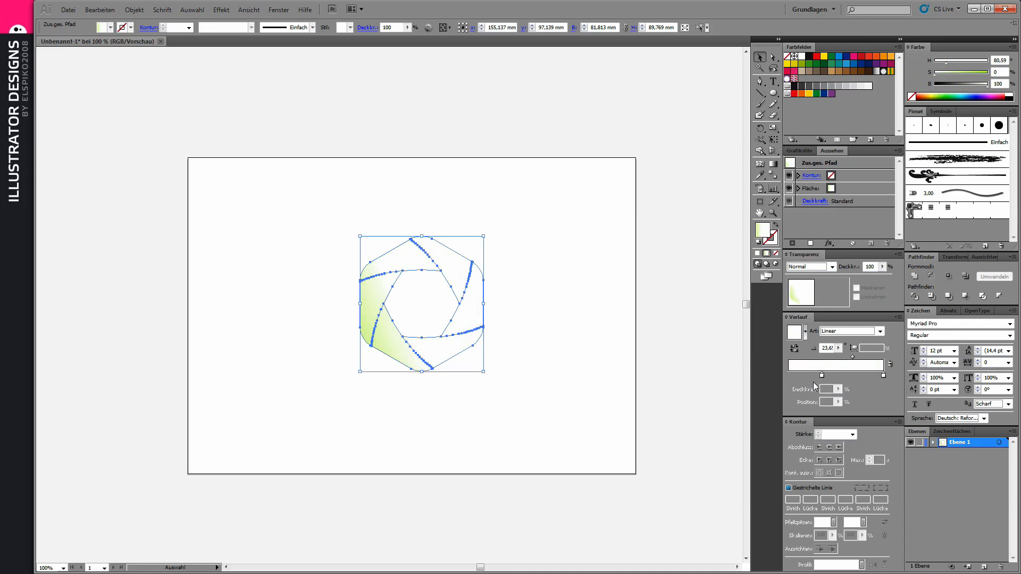
{"action": "left_click", "coordinate": [838, 389]}
{"action": "left_click_drag", "start_coordinate": [827, 400], "coordinate": [767, 399]}
{"action": "left_click_drag", "start_coordinate": [822, 376], "coordinate": [784, 374]}
Angle the highlight gradient across the ring at about -129°
{"action": "left_click", "coordinate": [773, 166]}
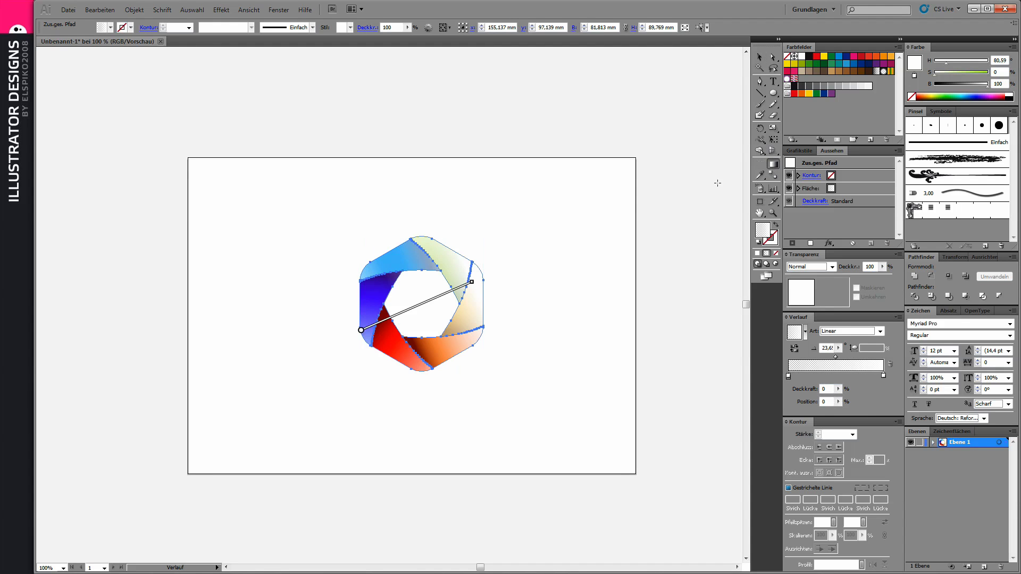
{"action": "left_click_drag", "start_coordinate": [446, 216], "coordinate": [419, 311]}
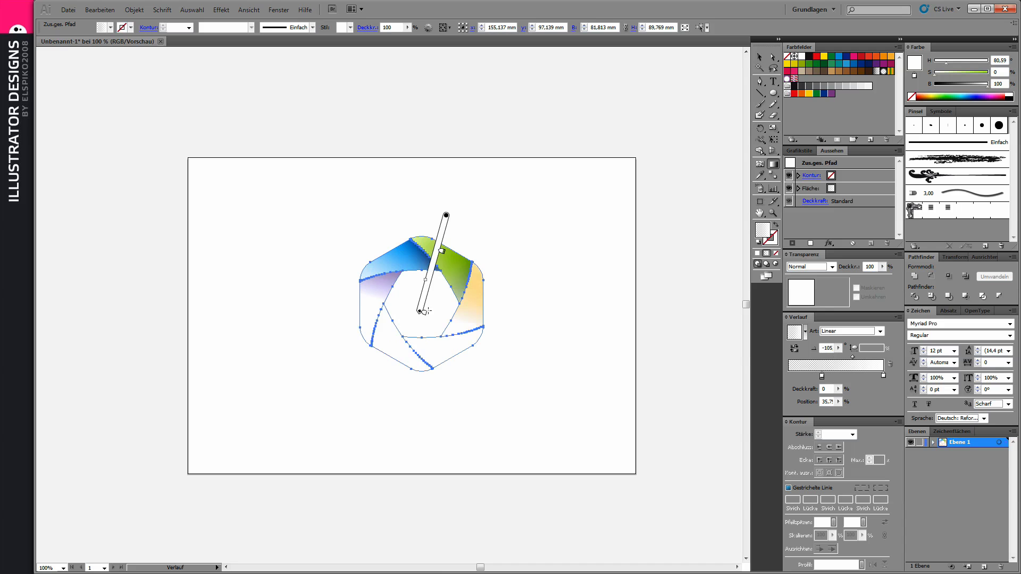
{"action": "mouse_move", "coordinate": [473, 224]}
{"action": "left_mouse_down"}
{"action": "mouse_move", "coordinate": [426, 298]}
{"action": "mouse_move", "coordinate": [479, 223]}
{"action": "left_mouse_up"}
{"action": "left_click_drag", "start_coordinate": [414, 314], "coordinate": [450, 259]}
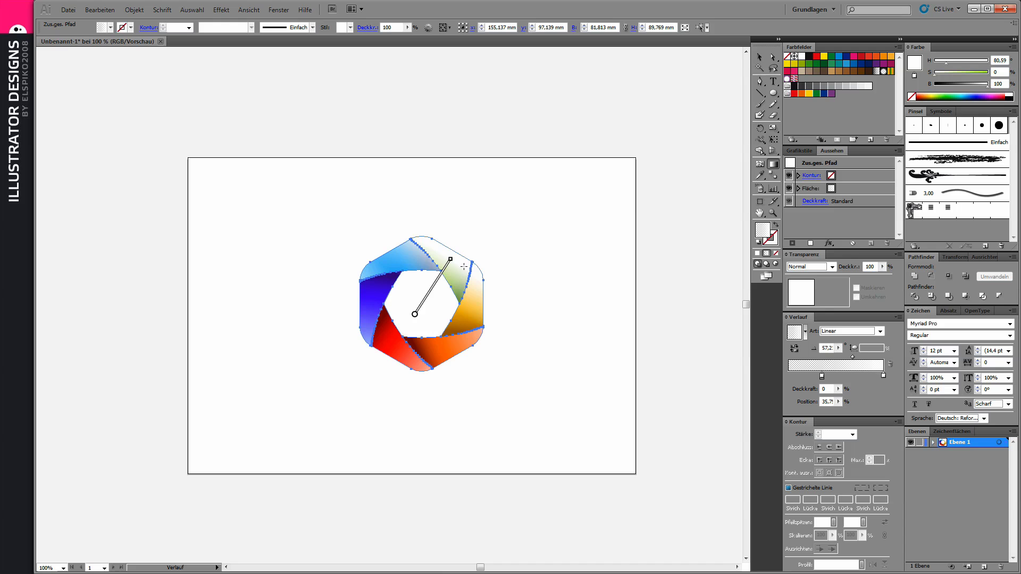
{"action": "left_click_drag", "start_coordinate": [457, 260], "coordinate": [415, 310]}
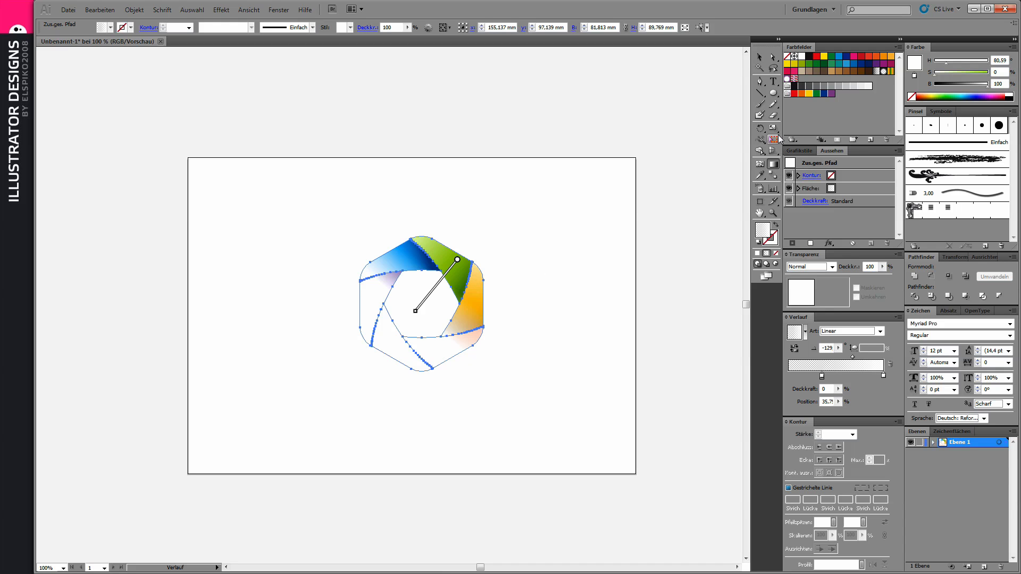
{"action": "left_click_drag", "start_coordinate": [772, 115], "coordinate": [819, 115]}
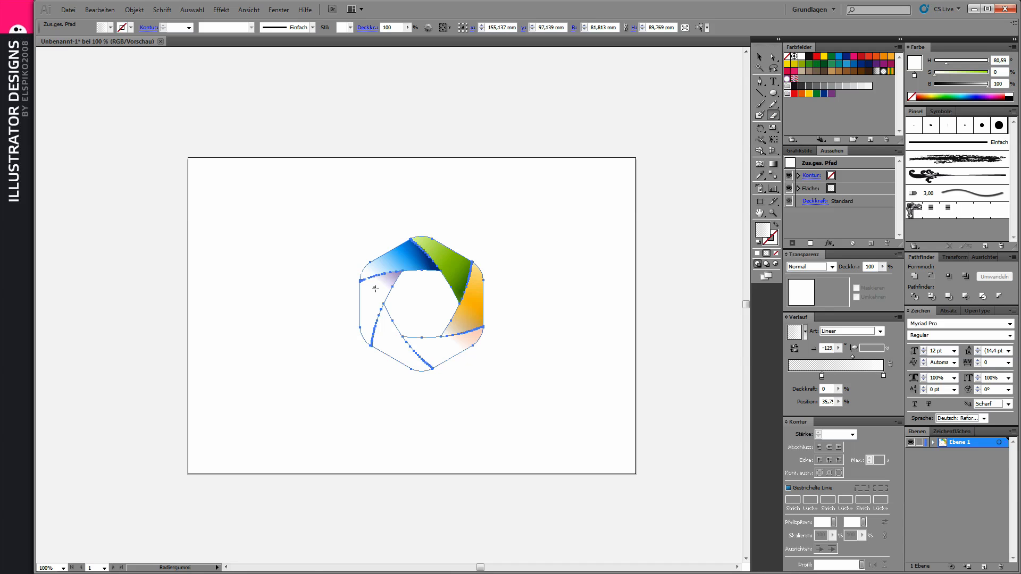
Erase a cut across the highlight shape and select its upper piece
{"action": "left_click_drag", "start_coordinate": [465, 319], "coordinate": [495, 318]}
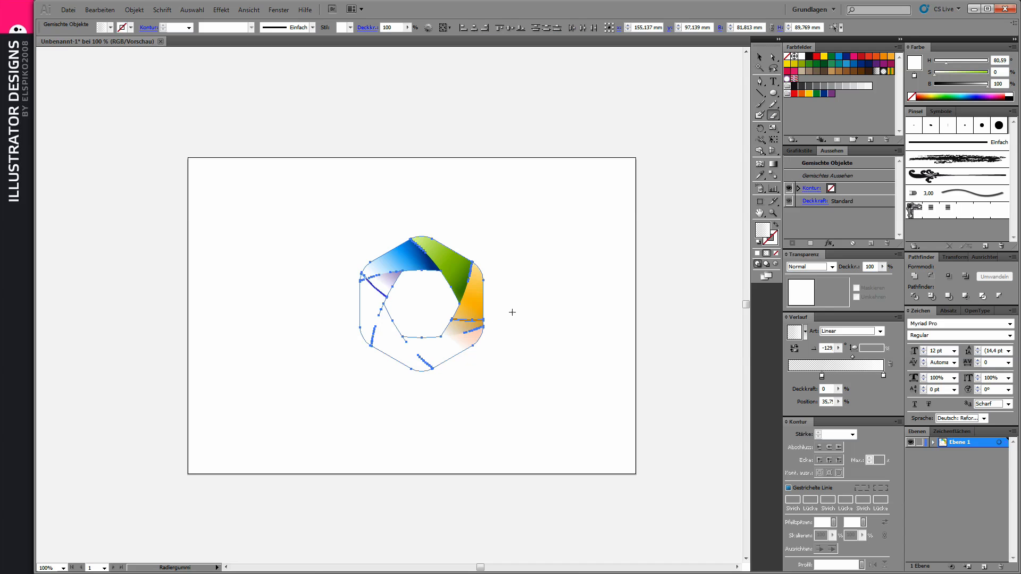
{"action": "left_click", "coordinate": [759, 57]}
{"action": "left_click", "coordinate": [526, 277]}
{"action": "left_click", "coordinate": [437, 356]}
{"action": "left_click", "coordinate": [409, 289]}
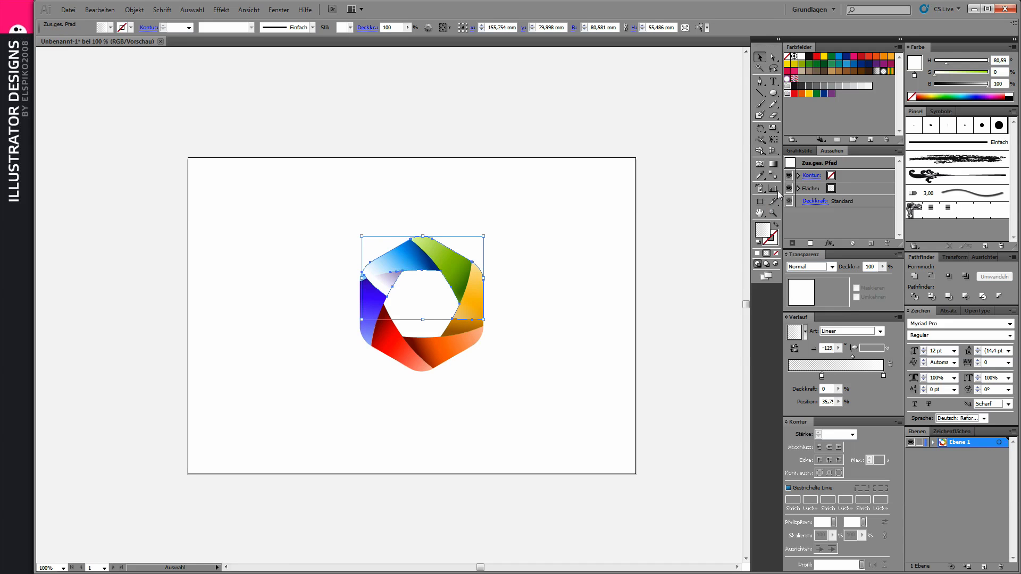
Re-angle the highlight's gradient to about -114°
{"action": "left_click", "coordinate": [773, 164]}
{"action": "left_click_drag", "start_coordinate": [425, 265], "coordinate": [410, 306]}
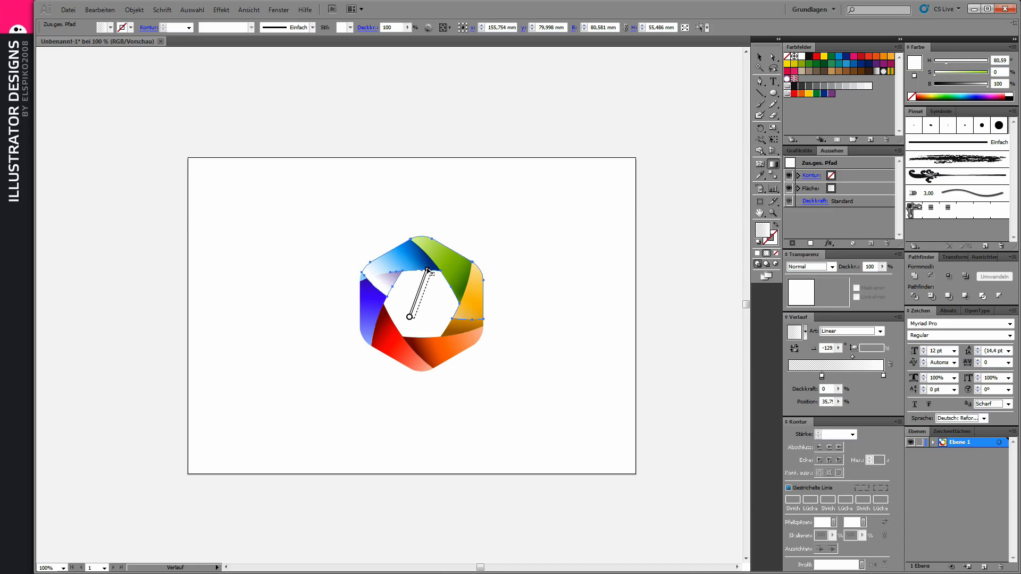
{"action": "left_click_drag", "start_coordinate": [433, 269], "coordinate": [409, 316]}
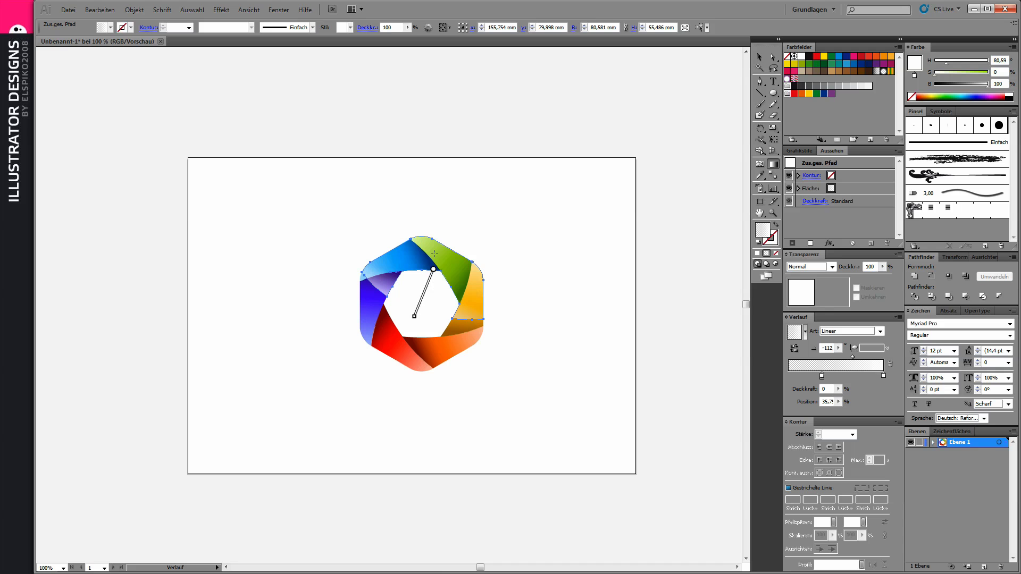
{"action": "left_click_drag", "start_coordinate": [440, 255], "coordinate": [414, 313]}
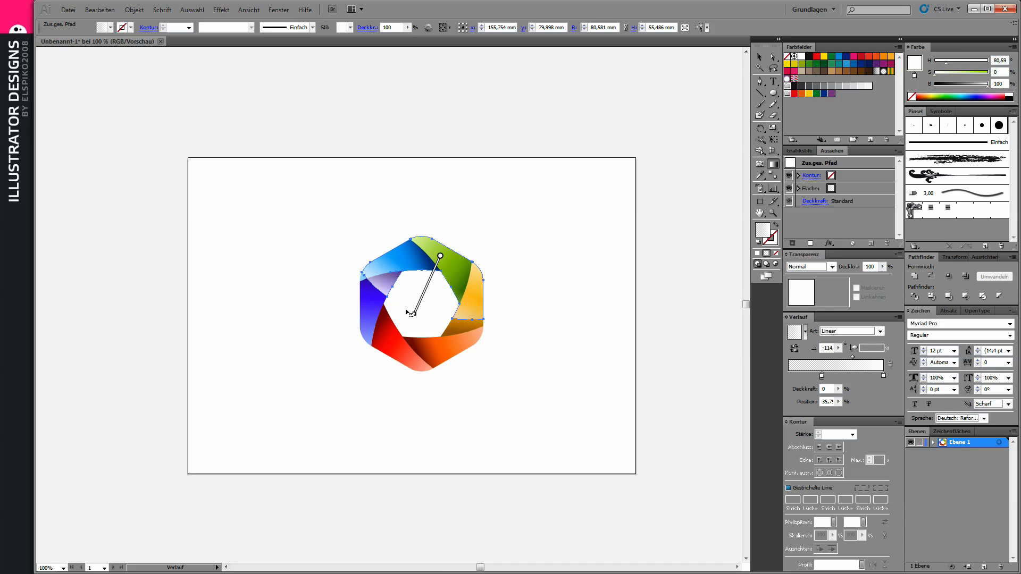
Zoom in on the logo and redraw the highlight gradient to run straight down at about -89°
{"action": "key", "text": "v"}
{"action": "left_click", "coordinate": [543, 261]}
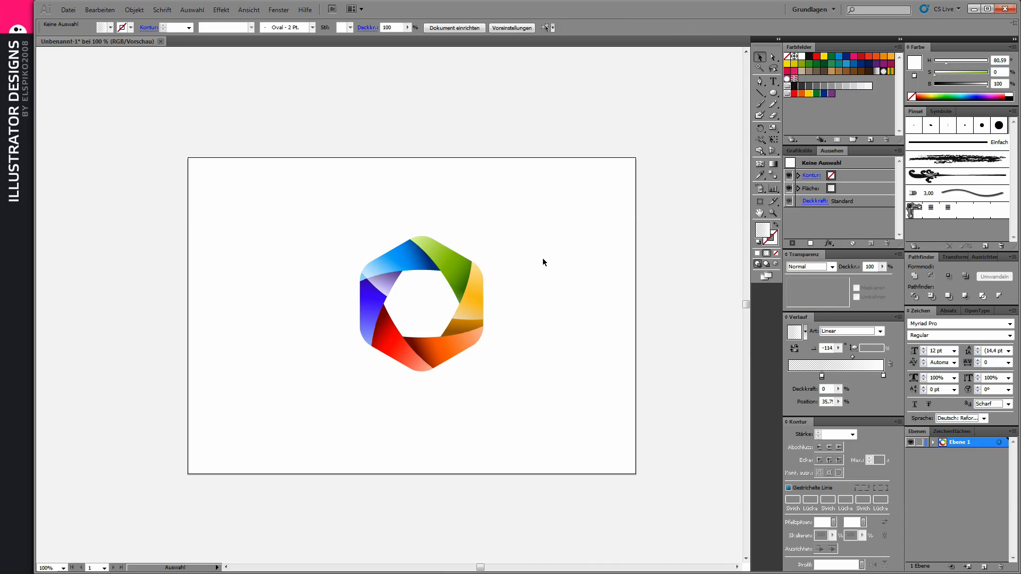
{"action": "key", "text": "ctrl+minus"}
{"action": "left_click_drag", "start_coordinate": [325, 228], "coordinate": [460, 374]}
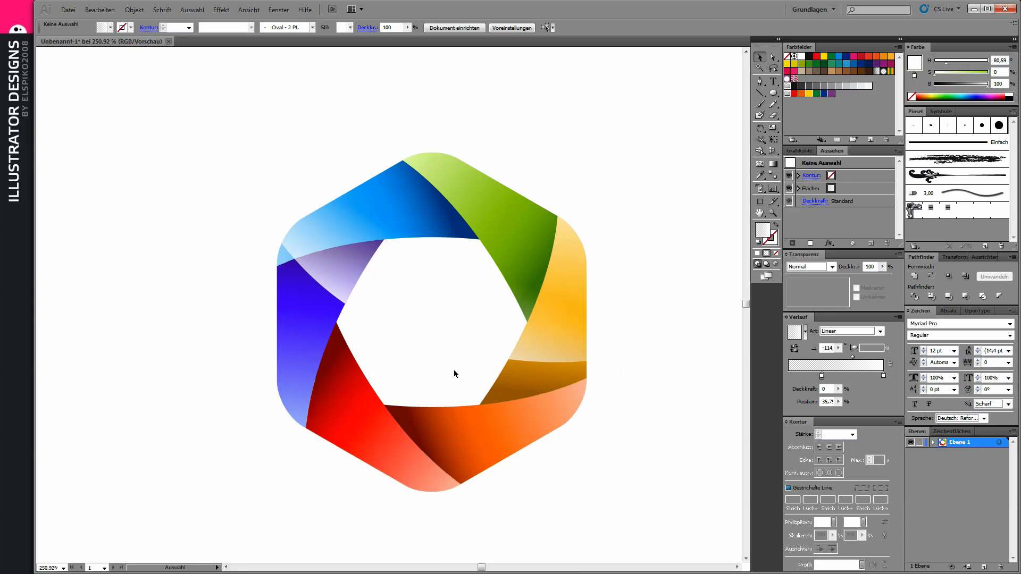
{"action": "left_click", "coordinate": [340, 264]}
{"action": "key", "text": "g"}
{"action": "left_click_drag", "start_coordinate": [427, 131], "coordinate": [431, 308]}
{"action": "left_click_drag", "start_coordinate": [546, 154], "coordinate": [377, 294]}
{"action": "left_click_drag", "start_coordinate": [423, 135], "coordinate": [440, 328]}
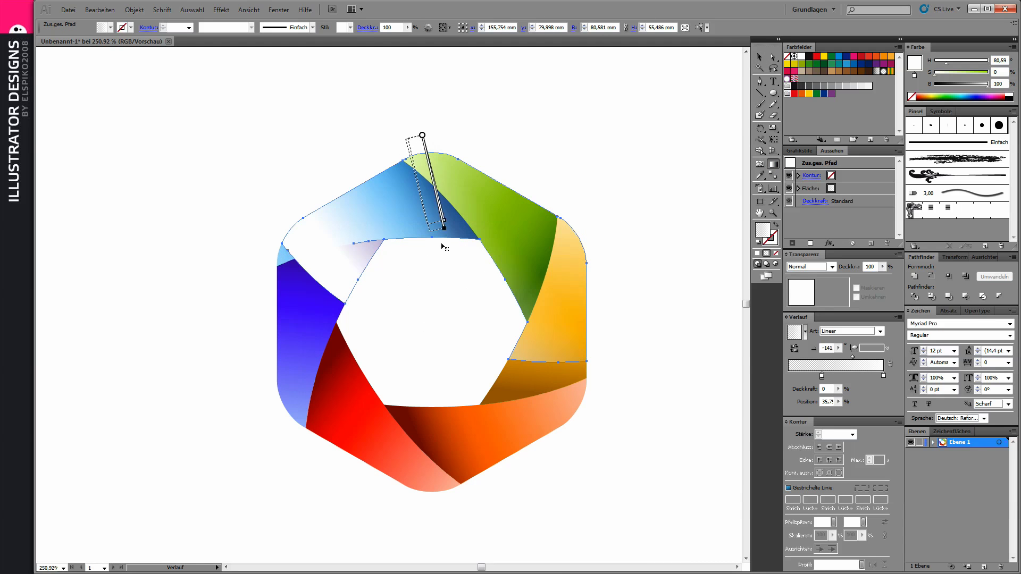
{"action": "left_click_drag", "start_coordinate": [434, 213], "coordinate": [435, 340]}
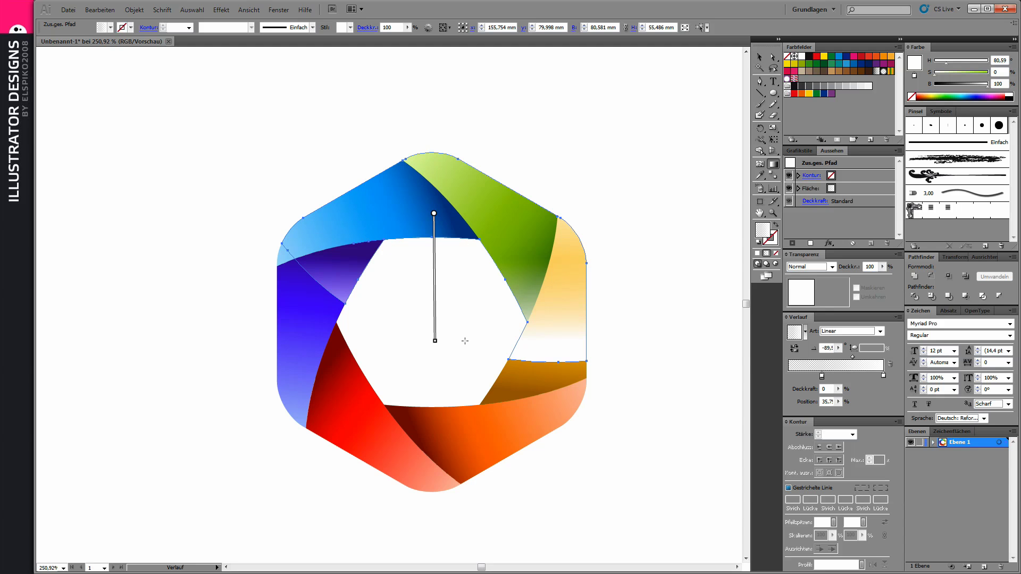
Lower the highlight overlay's opacity to 61% and deselect it
{"action": "left_click", "coordinate": [882, 267]}
{"action": "left_click_drag", "start_coordinate": [882, 276], "coordinate": [861, 281]}
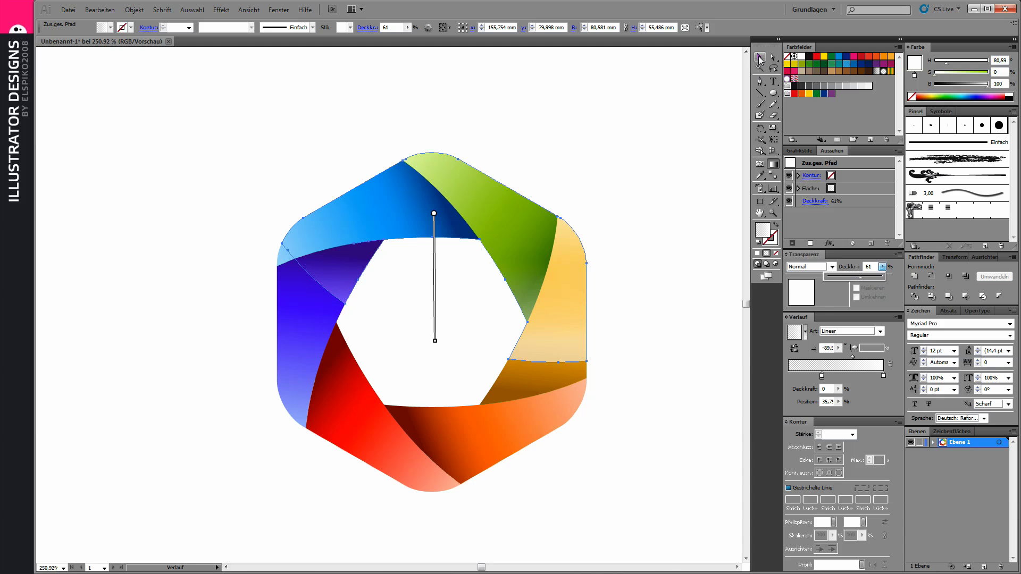
{"action": "key", "text": "v"}
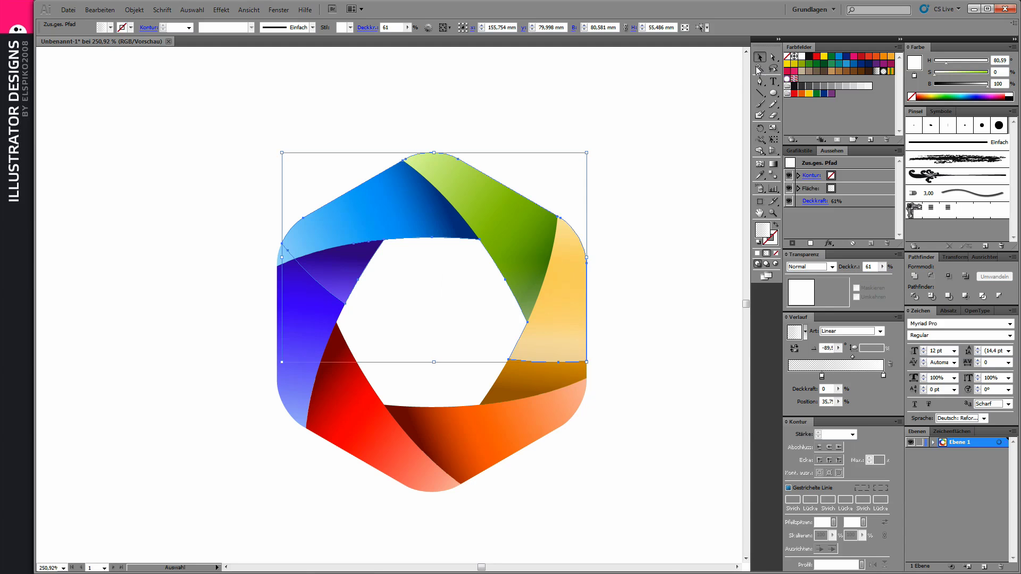
{"action": "left_click", "coordinate": [650, 161]}
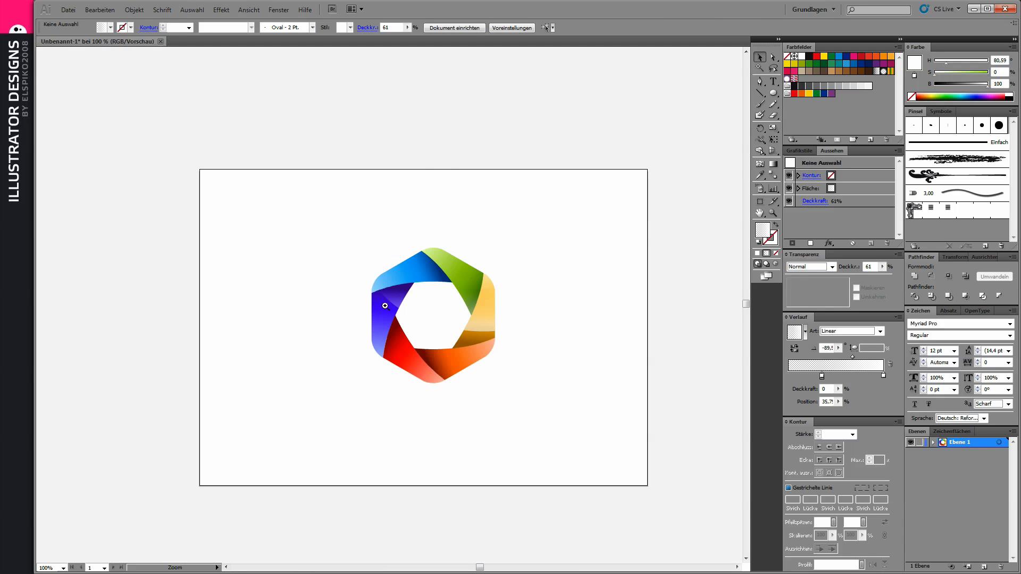
Move the logo left and type 'LOGONAME' to its right
{"action": "left_click_drag", "start_coordinate": [478, 359], "coordinate": [387, 359]}
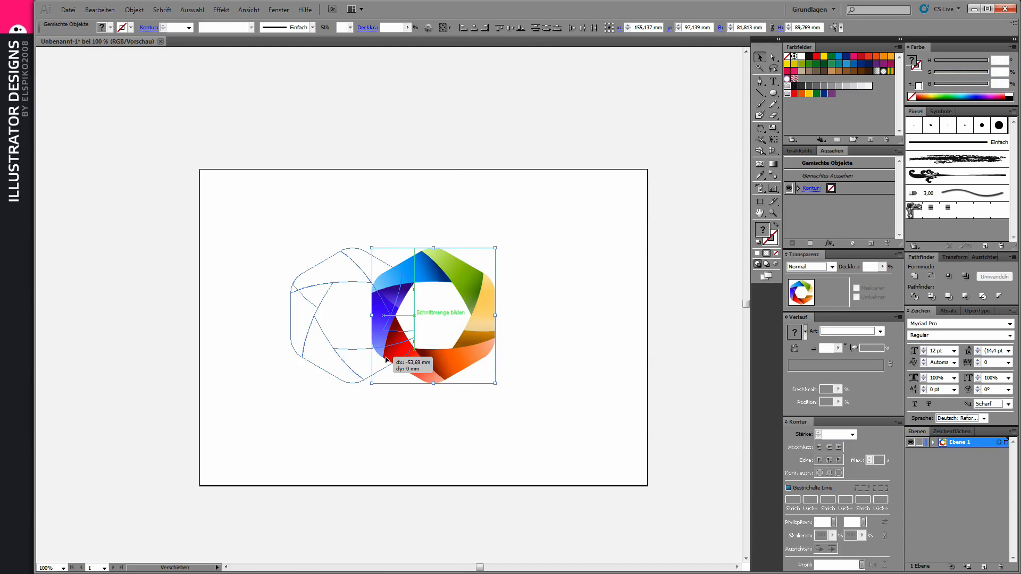
{"action": "left_click", "coordinate": [465, 371]}
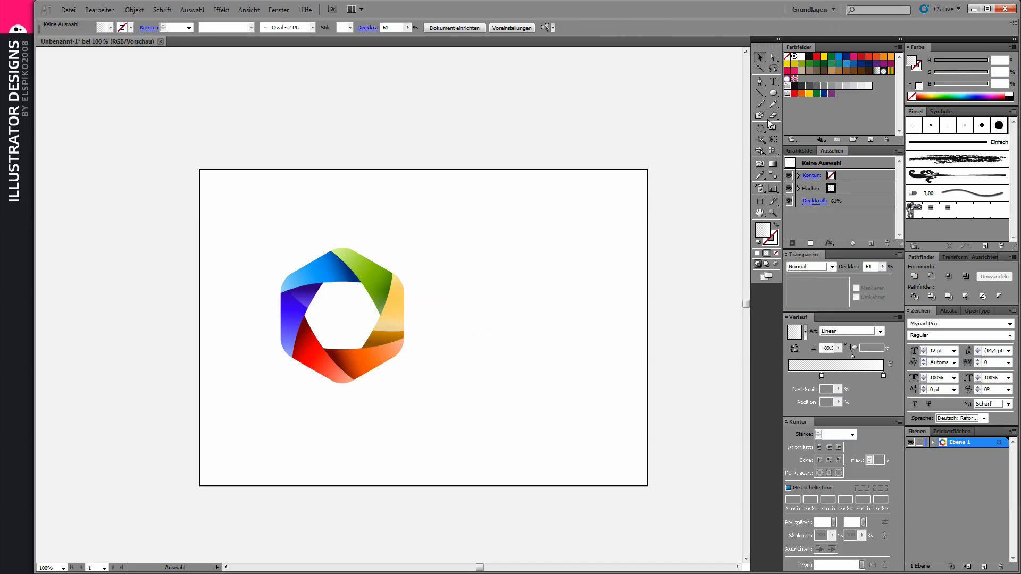
{"action": "left_click", "coordinate": [773, 81]}
{"action": "left_click", "coordinate": [443, 319]}
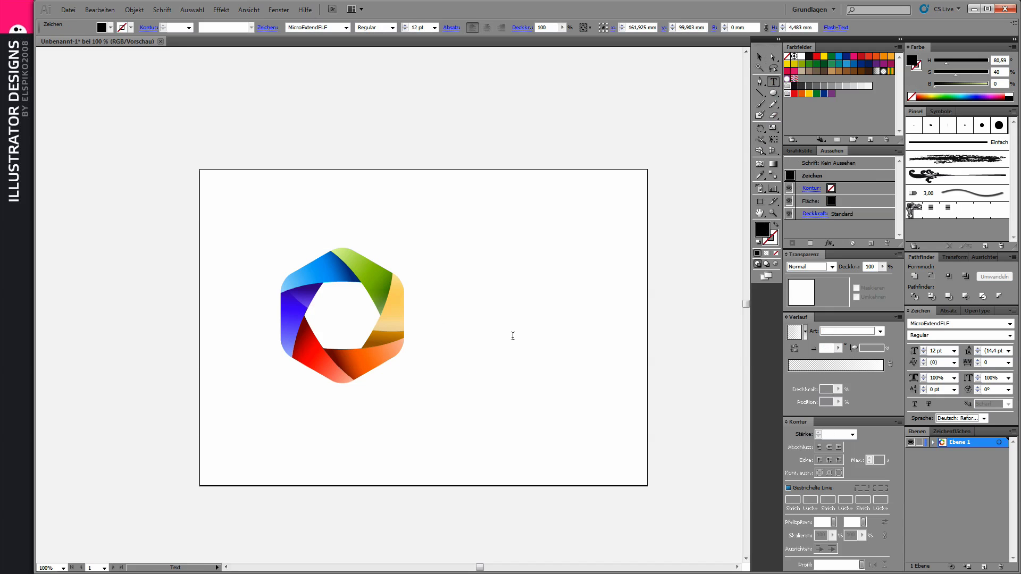
{"action": "type", "text": "LOGONAME"}
Make LOGONAME bold, scale it up to about 59.77 pt, and colour it grey
{"action": "left_click", "coordinate": [759, 57]}
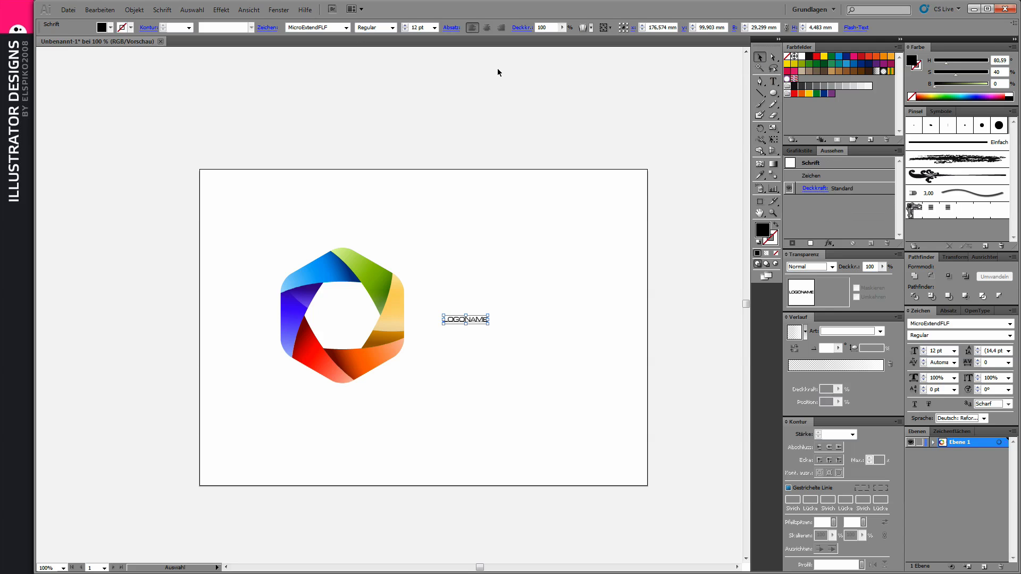
{"action": "left_click", "coordinate": [391, 27]}
{"action": "left_click", "coordinate": [372, 44]}
{"action": "left_click_drag", "start_coordinate": [493, 317], "coordinate": [640, 292]}
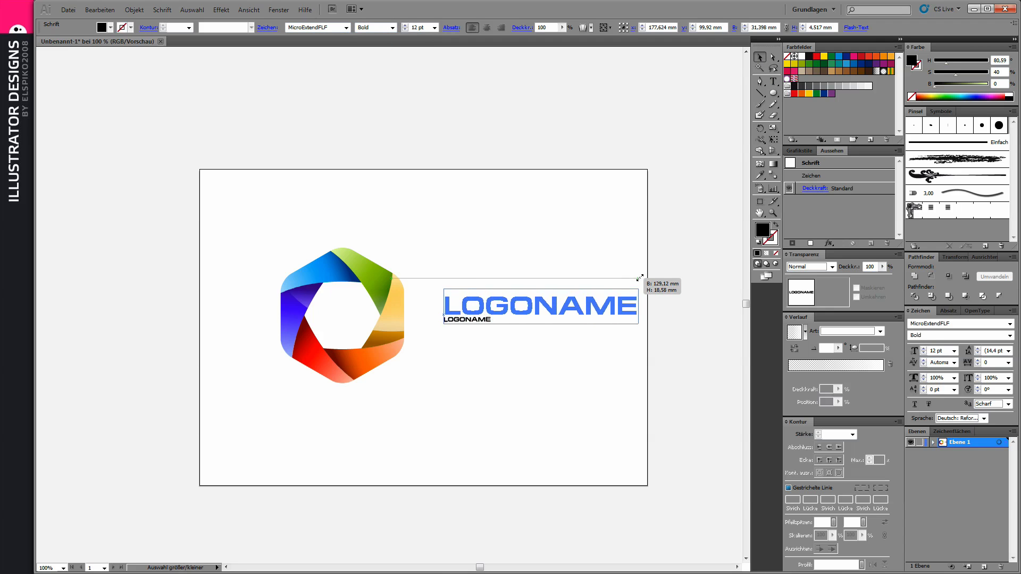
{"action": "left_click_drag", "start_coordinate": [443, 321], "coordinate": [405, 326]}
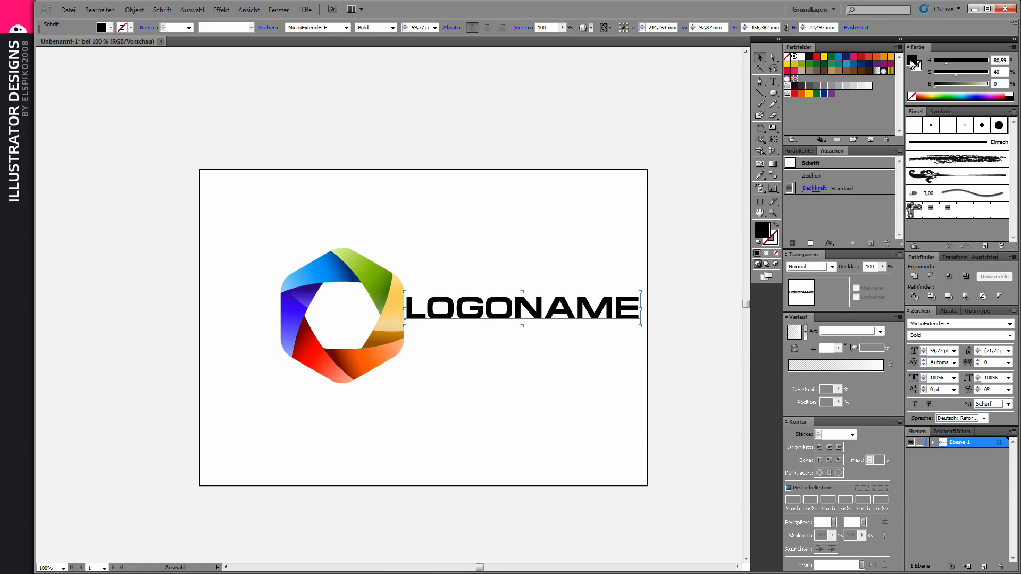
{"action": "left_click_drag", "start_coordinate": [961, 84], "coordinate": [966, 85]}
{"action": "left_click", "coordinate": [440, 286]}
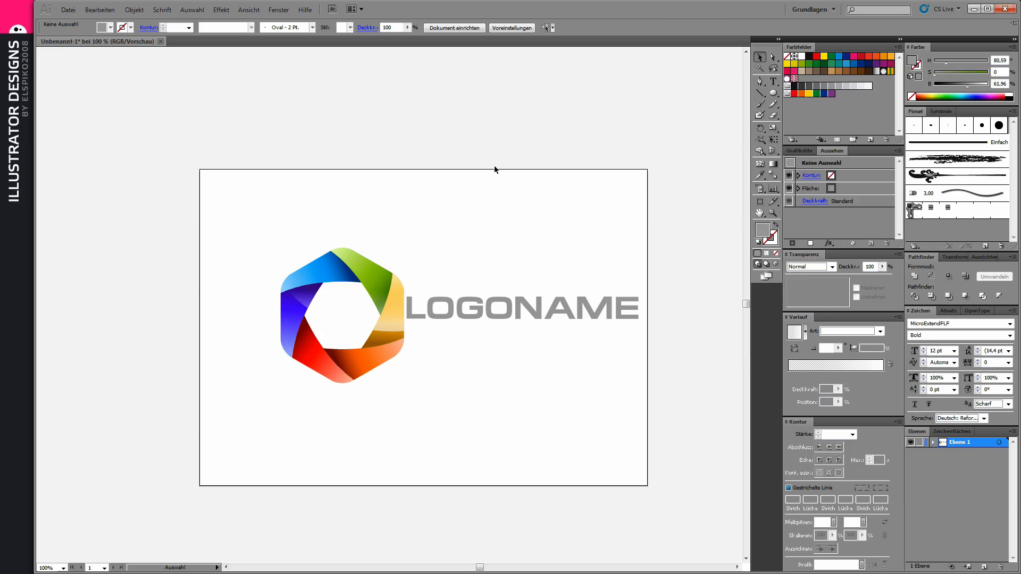
Scale the hexagon logo down around its centre and place it snugly left of LOGONAME
{"action": "left_click", "coordinate": [396, 319]}
{"action": "mouse_move", "coordinate": [404, 248]}
{"action": "left_mouse_down"}
{"action": "mouse_move", "coordinate": [367, 318]}
{"action": "mouse_move", "coordinate": [394, 311]}
{"action": "left_mouse_up"}
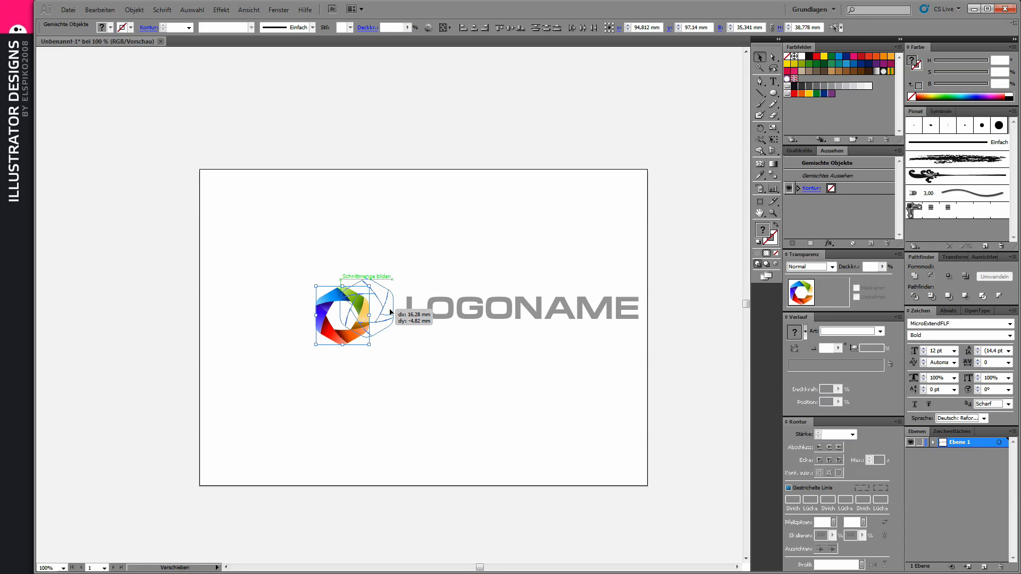
{"action": "mouse_move", "coordinate": [302, 266]}
{"action": "left_mouse_down"}
{"action": "mouse_move", "coordinate": [593, 348]}
{"action": "mouse_move", "coordinate": [577, 321]}
{"action": "left_mouse_up"}
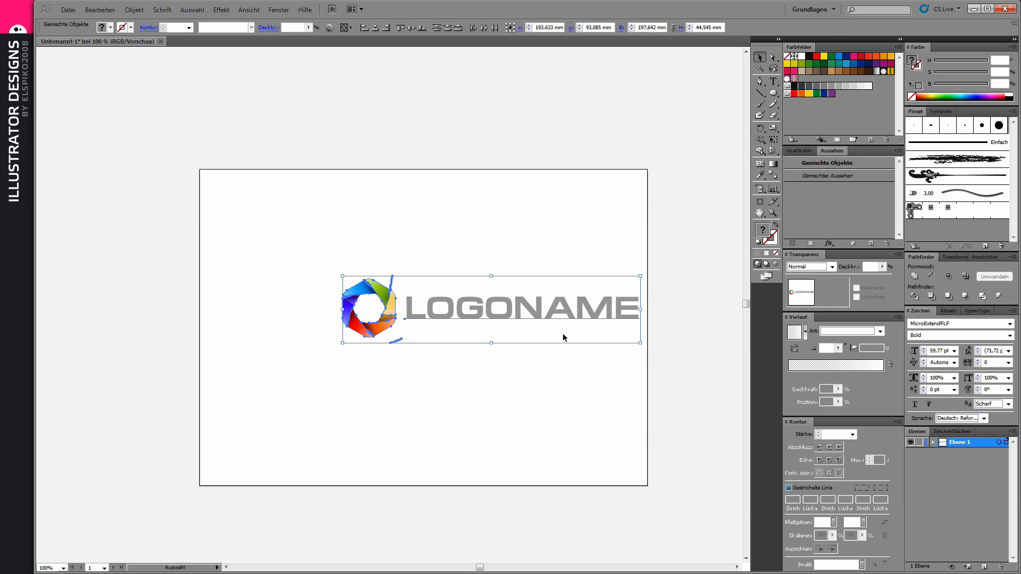
{"action": "left_click", "coordinate": [422, 359]}
{"action": "left_click_drag", "start_coordinate": [407, 335], "coordinate": [392, 350]}
{"action": "left_click", "coordinate": [420, 288]}
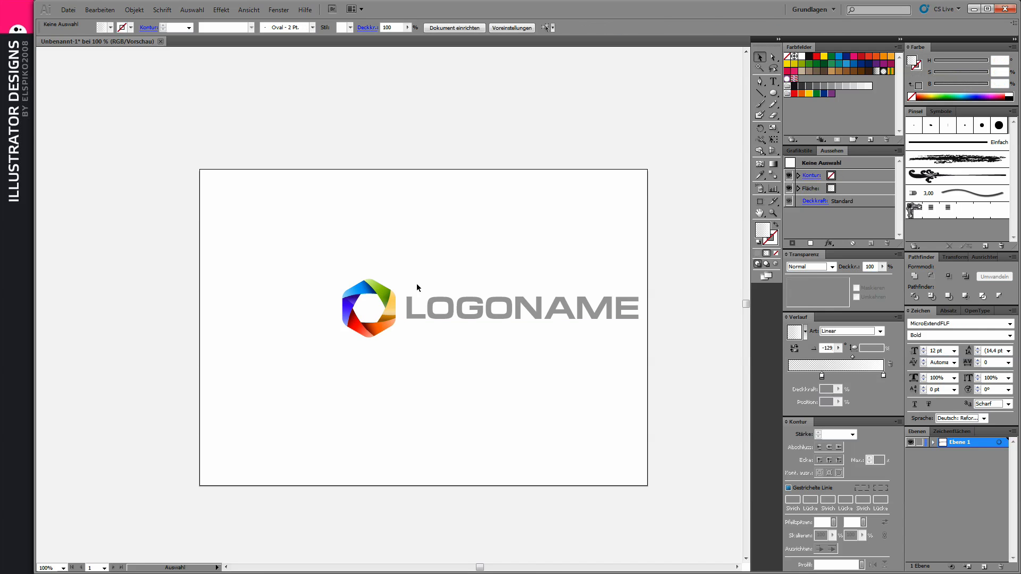
{"action": "left_click_drag", "start_coordinate": [394, 262], "coordinate": [387, 286]}
{"action": "left_click", "coordinate": [414, 276]}
Zoom in and inspect the logo ring in Outline view, then return to preview
{"action": "left_click_drag", "start_coordinate": [317, 256], "coordinate": [630, 369]}
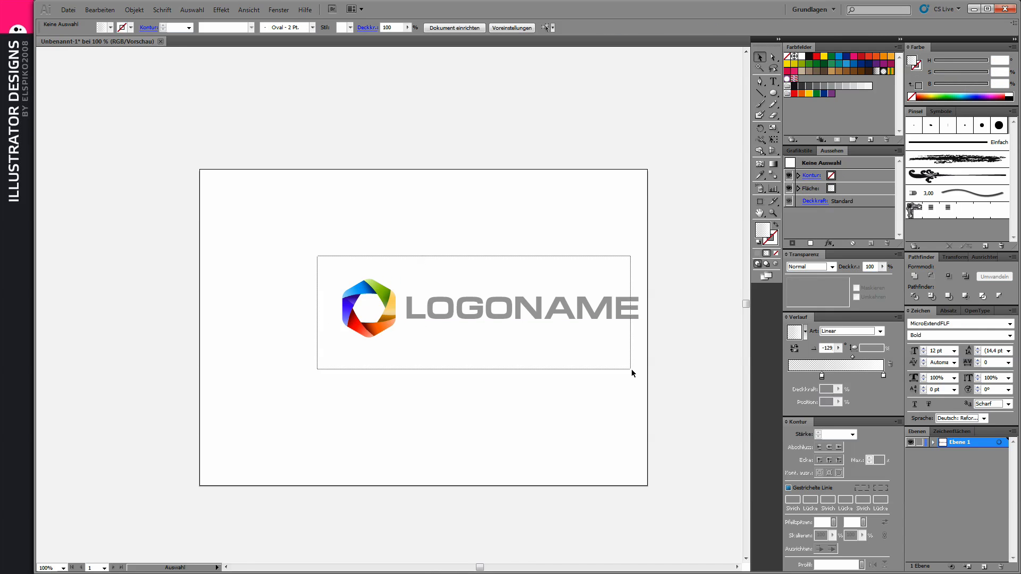
{"action": "left_click_drag", "start_coordinate": [306, 247], "coordinate": [467, 365]}
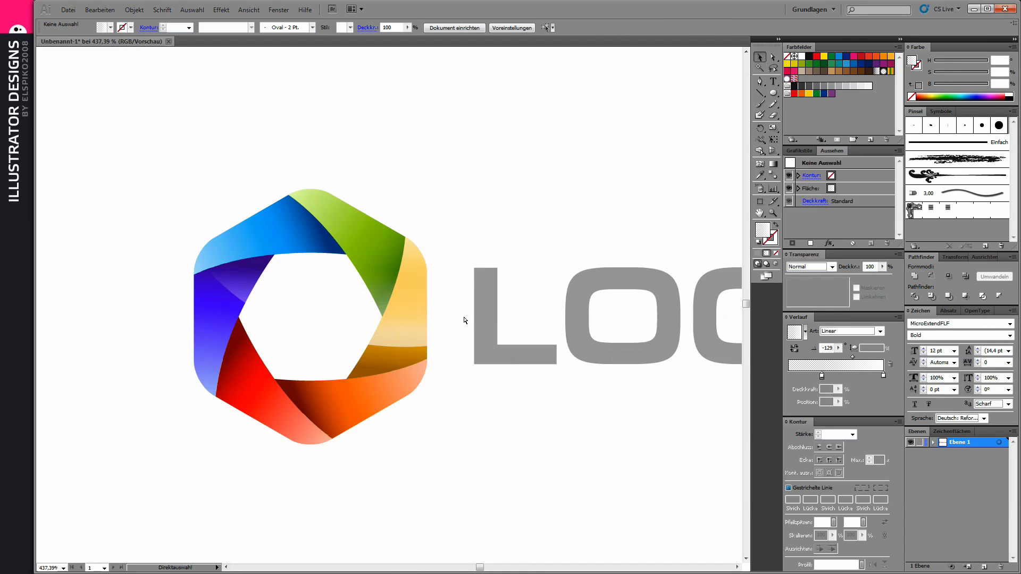
{"action": "key", "text": "ctrl+y"}
{"action": "left_click_drag", "start_coordinate": [416, 202], "coordinate": [404, 229]}
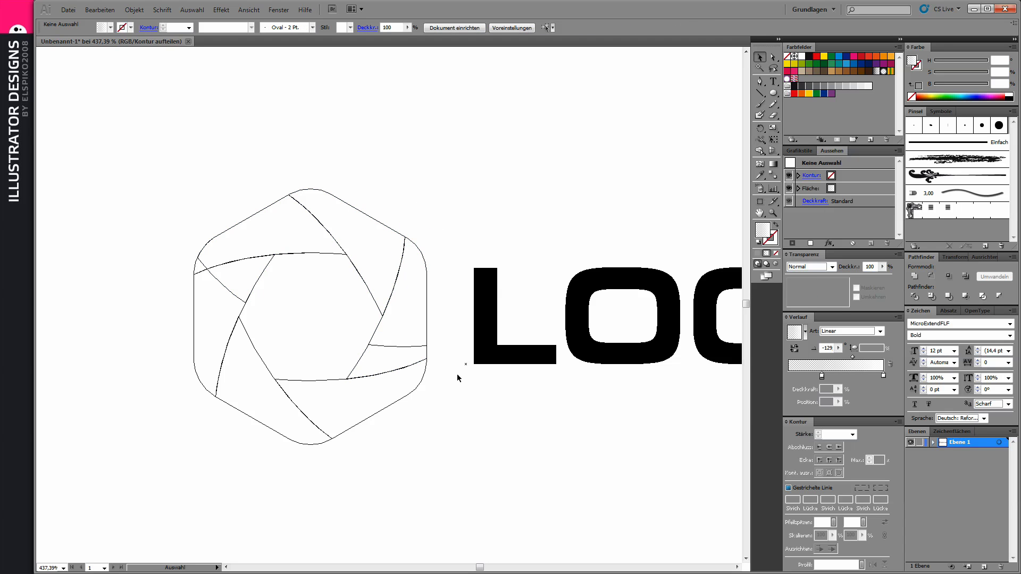
{"action": "key", "text": "ctrl+minus"}
{"action": "key", "text": "ctrl+minus"}
{"action": "key", "text": "ctrl+minus"}
{"action": "key", "text": "ctrl+minus"}
{"action": "key", "text": "ctrl+y"}
{"action": "key", "text": "ctrl+minus"}
Move and slightly enlarge the logo and LOGONAME together to centre them on the artboard
{"action": "left_click_drag", "start_coordinate": [253, 217], "coordinate": [572, 314]}
{"action": "left_click_drag", "start_coordinate": [520, 280], "coordinate": [420, 304]}
{"action": "left_click_drag", "start_coordinate": [509, 297], "coordinate": [534, 299]}
{"action": "left_click_drag", "start_coordinate": [414, 305], "coordinate": [447, 304]}
{"action": "left_click", "coordinate": [431, 364]}
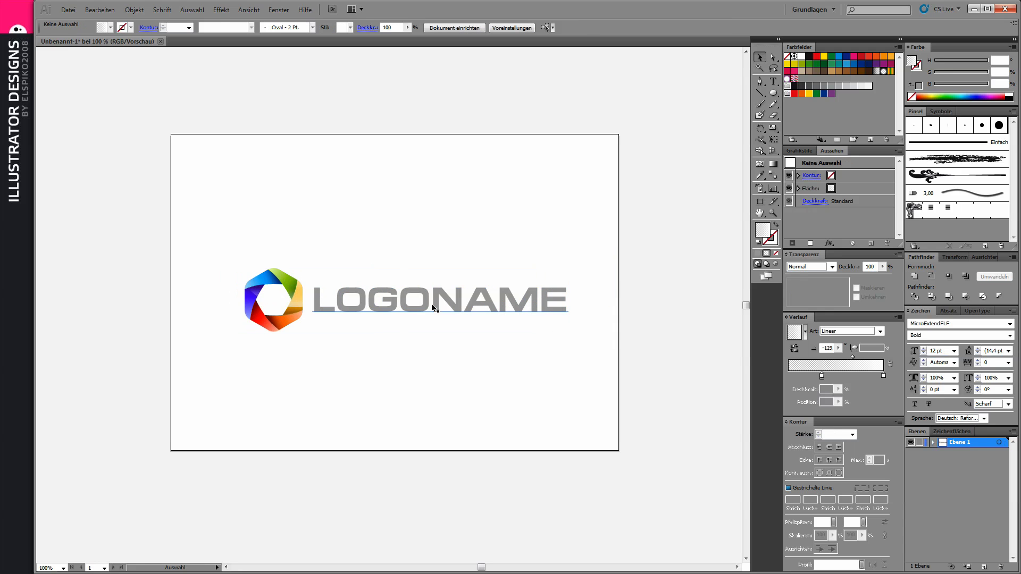
{"action": "key", "text": "z"}
{"action": "left_click_drag", "start_coordinate": [202, 184], "coordinate": [590, 390]}
{"action": "key", "text": "v"}
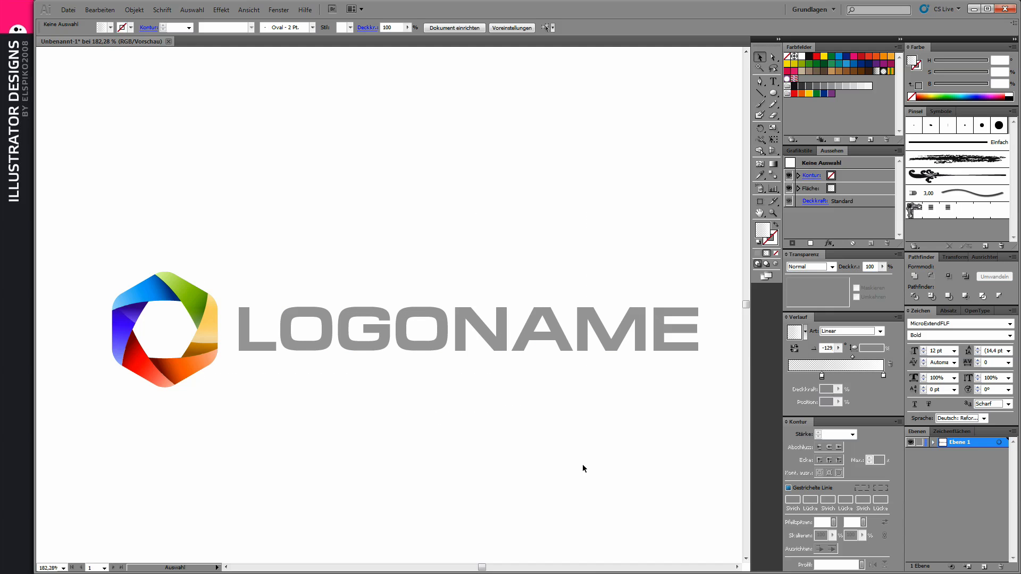